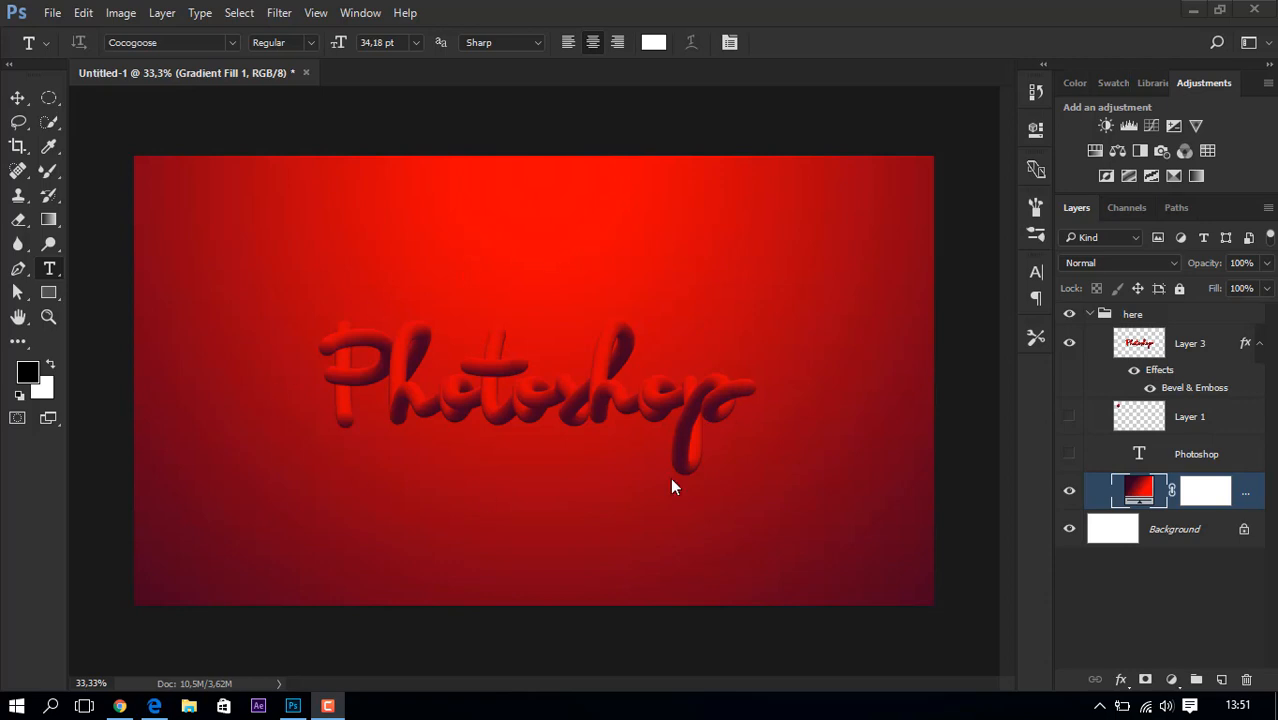
Create a new 2560 × 1440 pixel document at 72 pixels/centimeter, RGB Color, 16 bit, with a white background.
{"action": "left_click", "coordinate": [53, 13]}
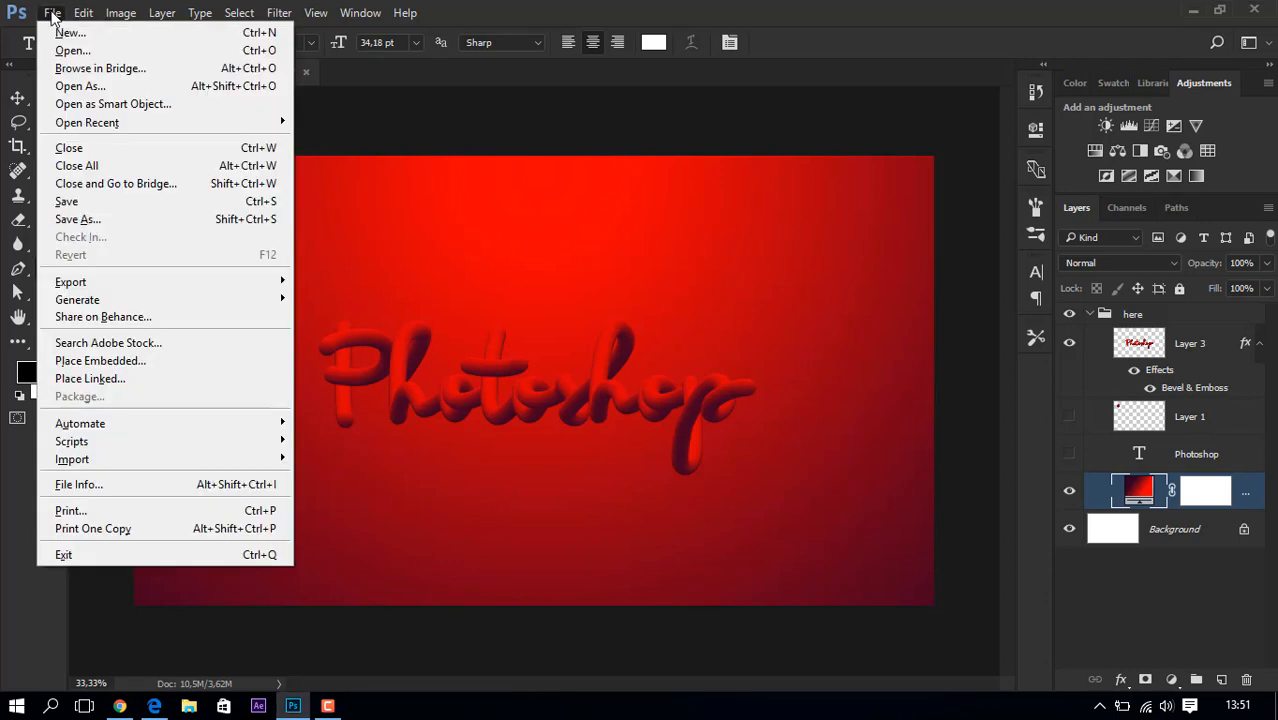
{"action": "left_click", "coordinate": [60, 35]}
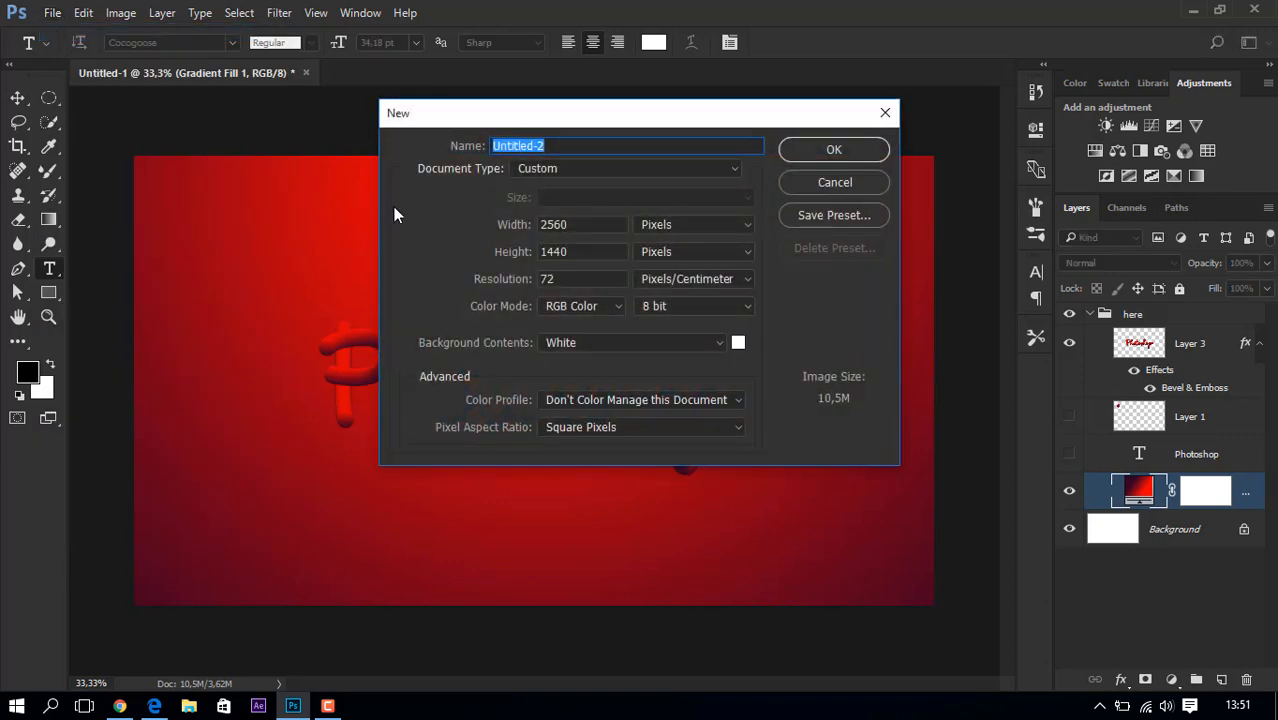
{"action": "key", "text": "Tab"}
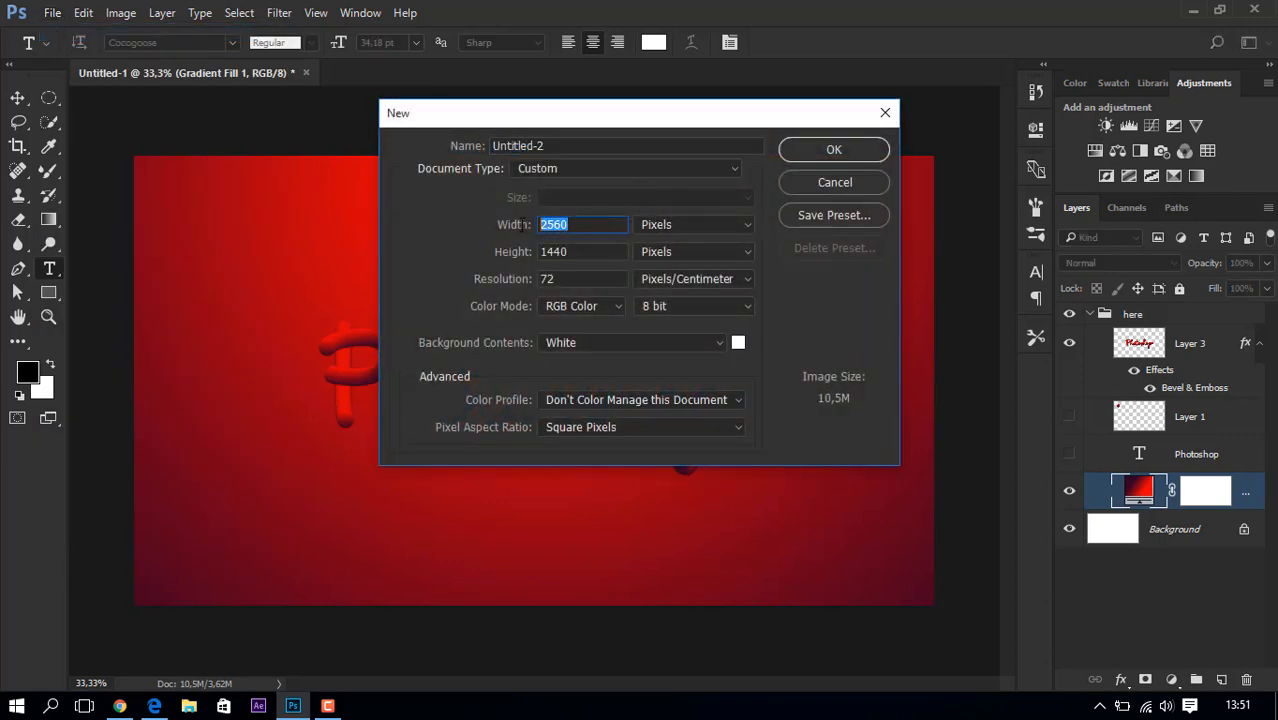
{"action": "key", "text": "Tab"}
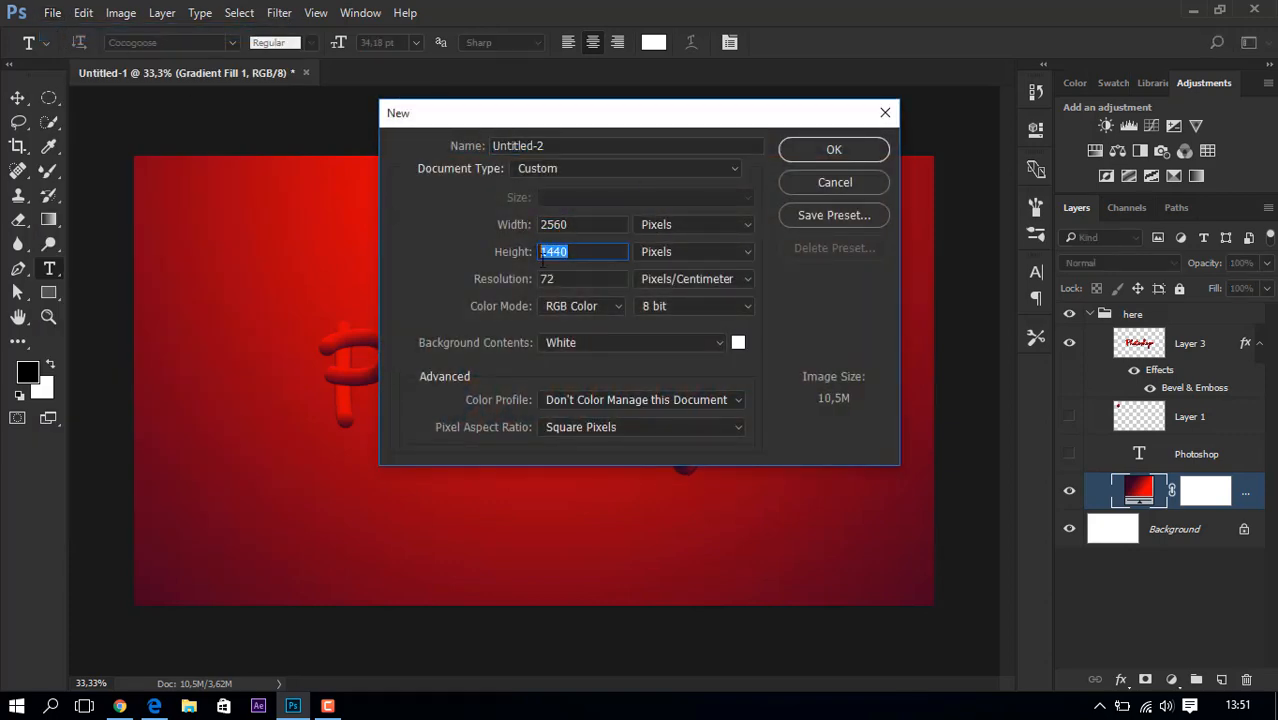
{"action": "key", "text": "Tab"}
{"action": "left_click", "coordinate": [697, 312]}
{"action": "left_click", "coordinate": [681, 351]}
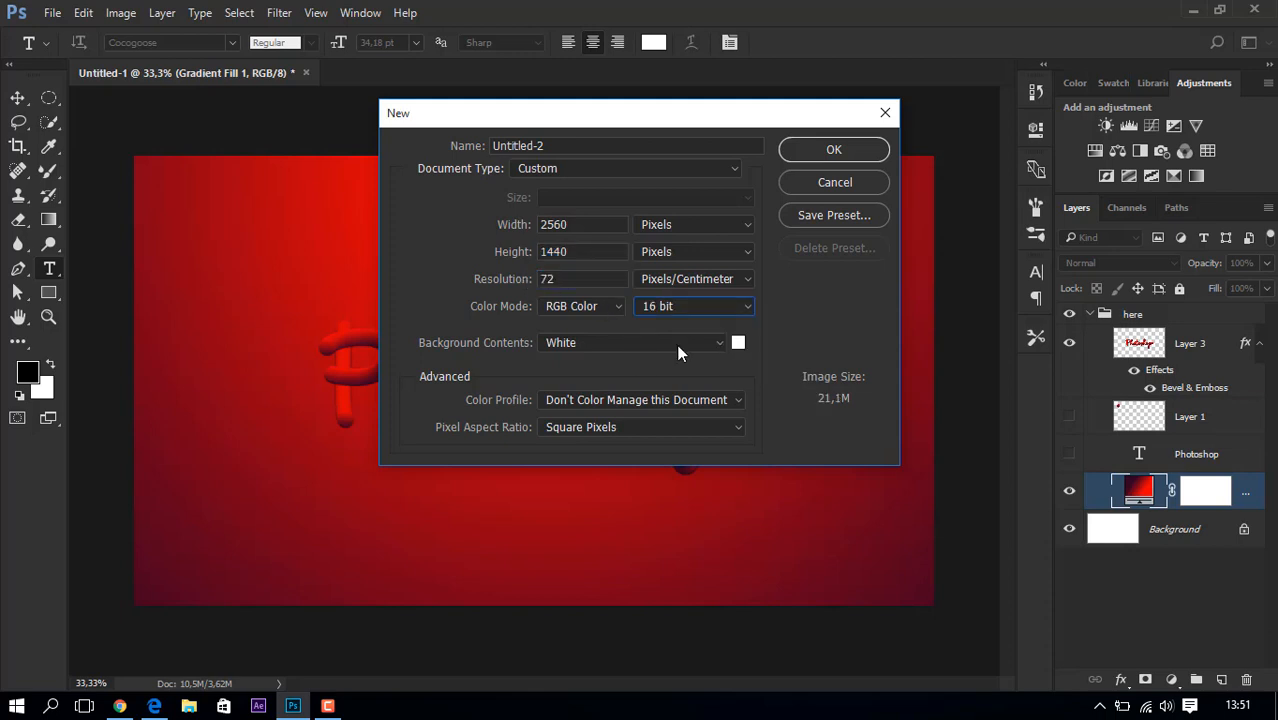
{"action": "left_click", "coordinate": [831, 152]}
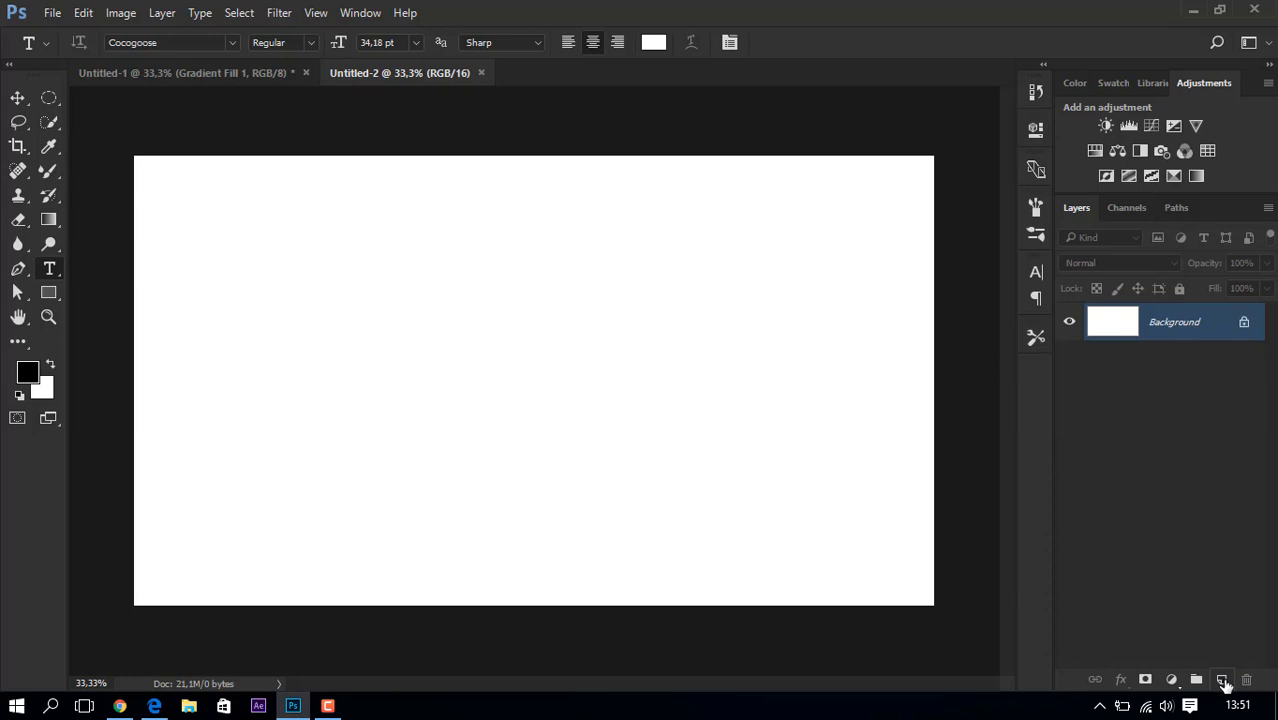
Add a Gradient fill layer above the background using the "woah blue" gradient preset.
{"action": "left_click", "coordinate": [1171, 680]}
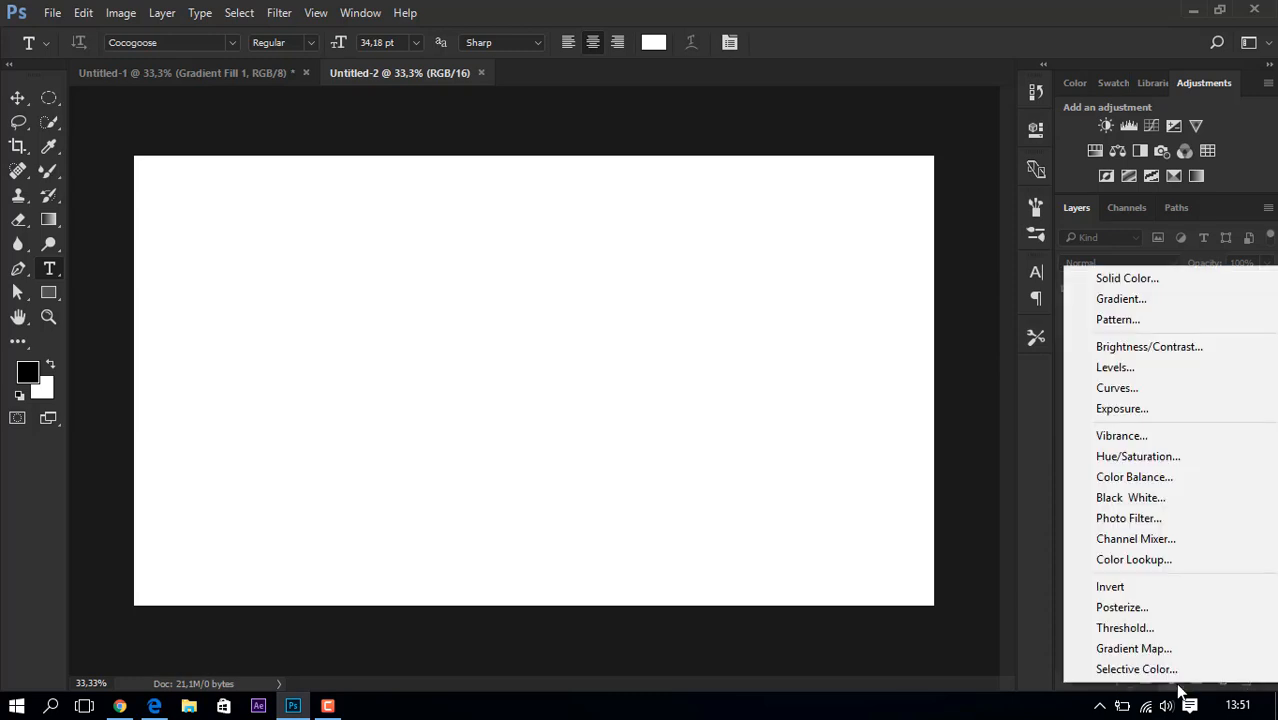
{"action": "left_click", "coordinate": [1121, 299]}
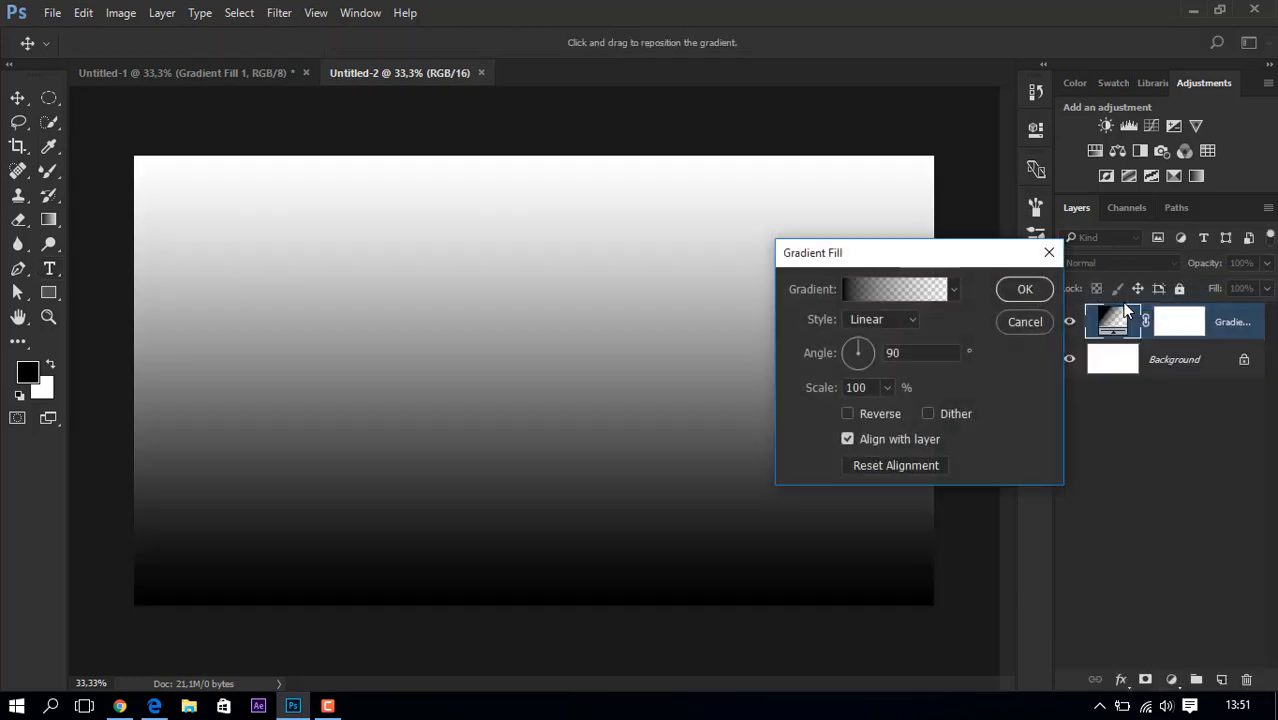
{"action": "left_click", "coordinate": [912, 294]}
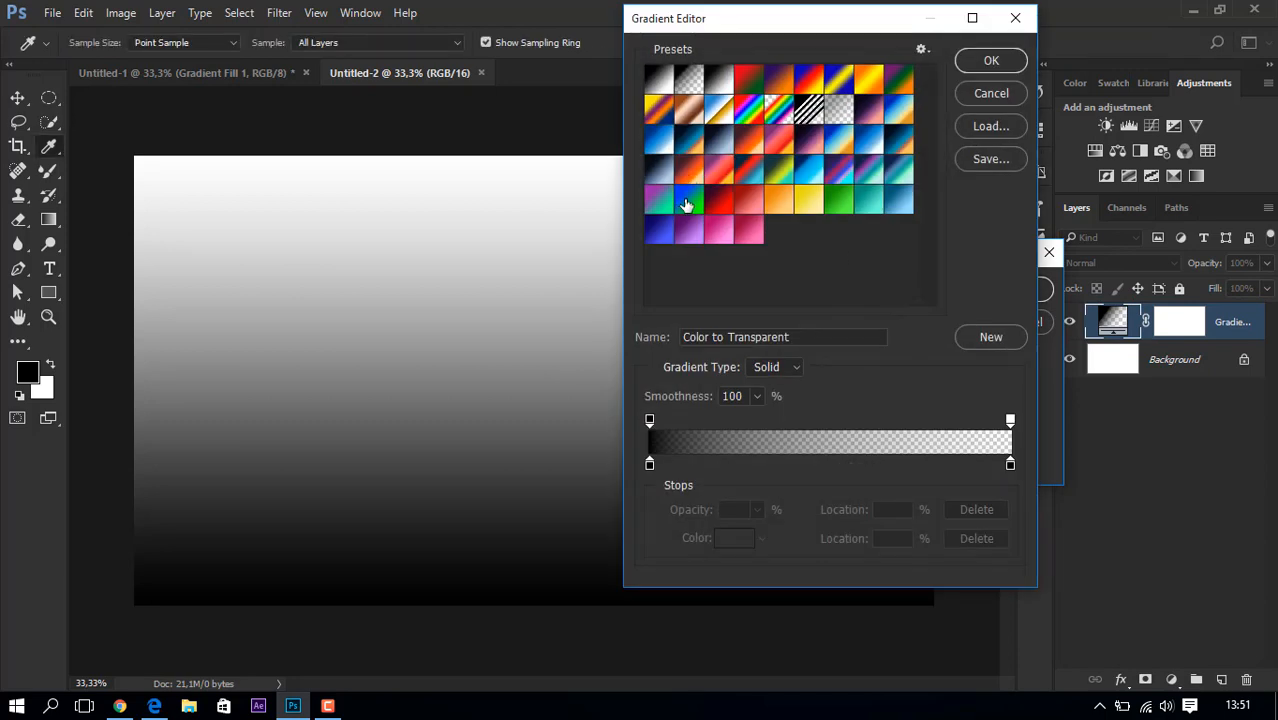
{"action": "left_click", "coordinate": [660, 229]}
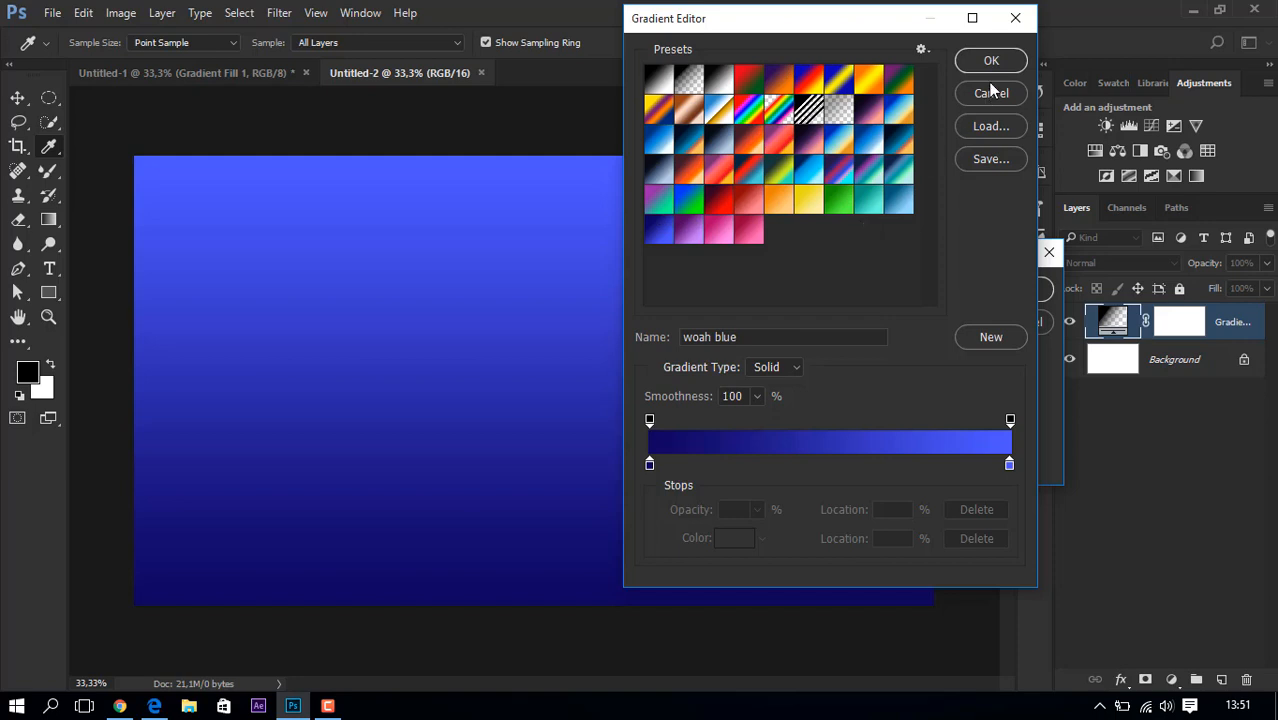
{"action": "left_click", "coordinate": [988, 60]}
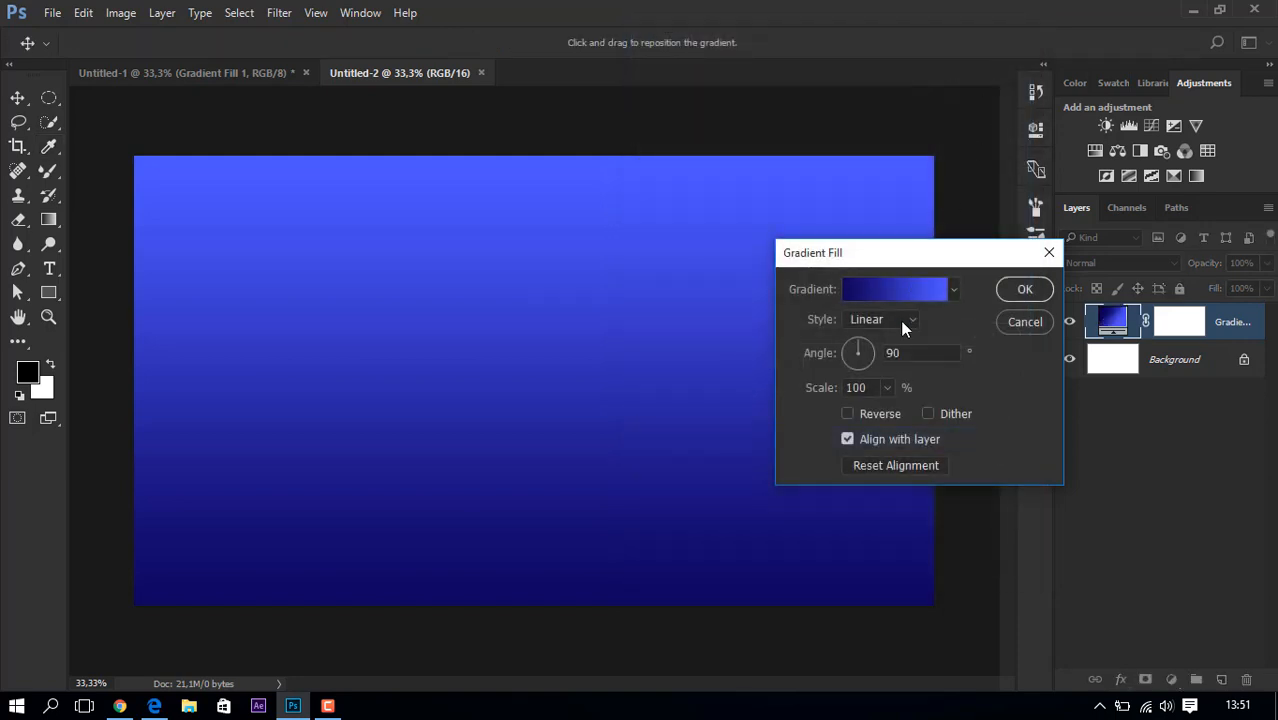
Make the gradient fill radial and reversed at 188% scale, with its bright centre moved up near the canvas's upper edge.
{"action": "left_click", "coordinate": [903, 320]}
{"action": "left_click", "coordinate": [890, 349]}
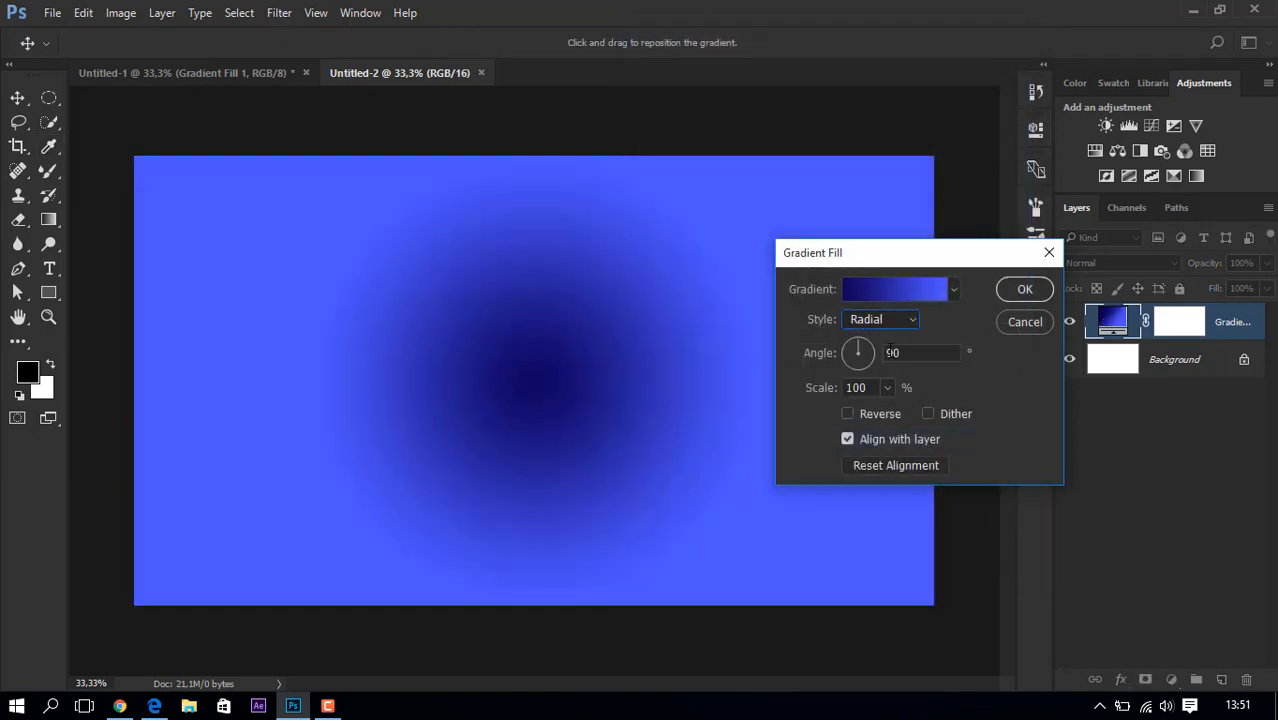
{"action": "left_click", "coordinate": [884, 413]}
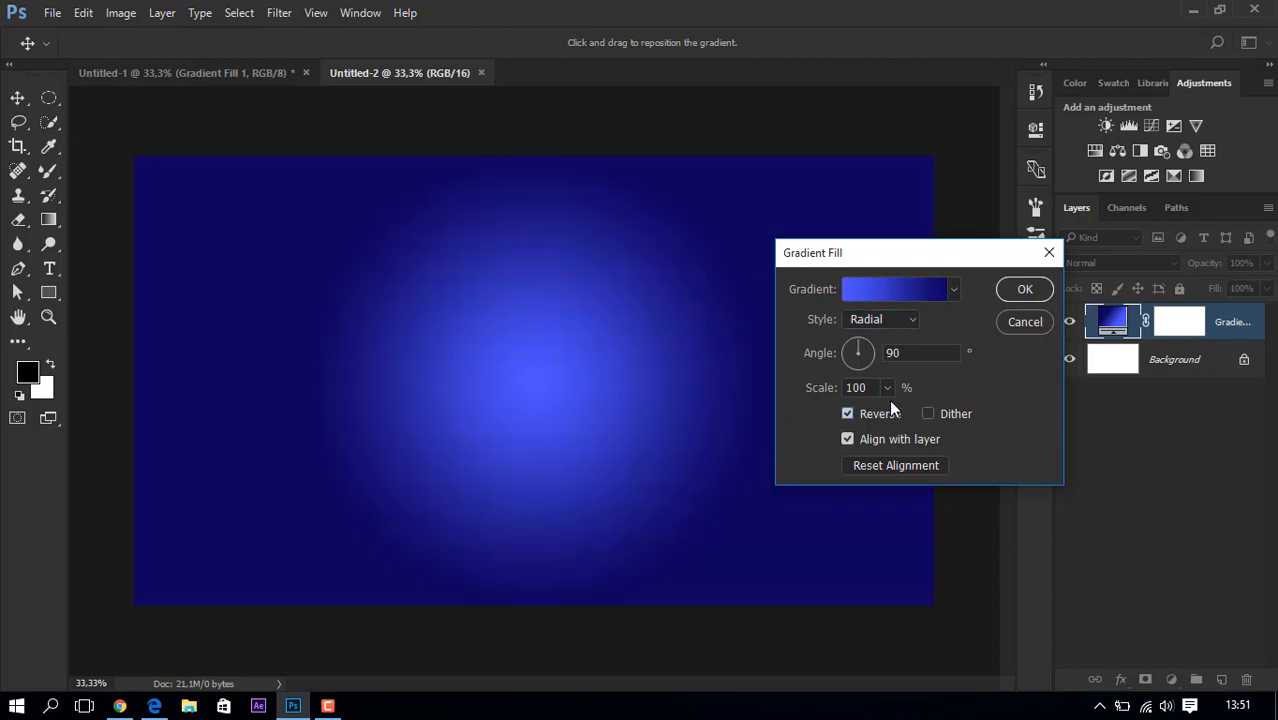
{"action": "left_click", "coordinate": [888, 388]}
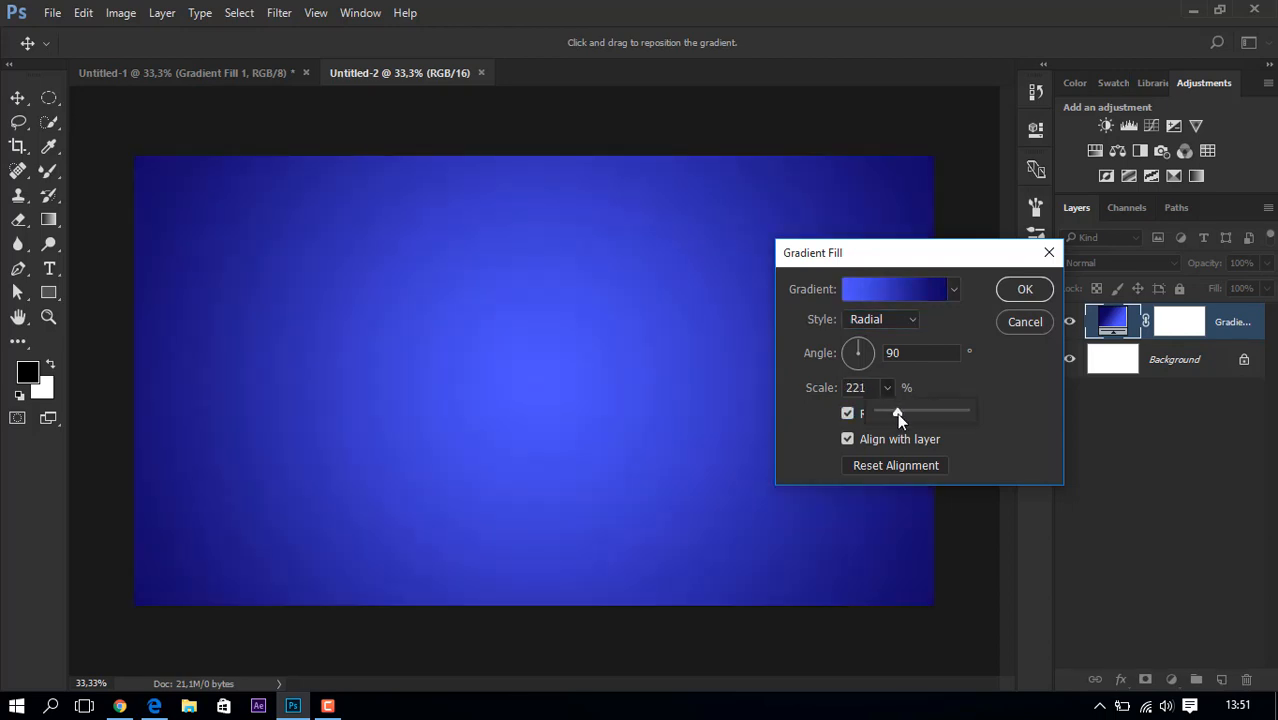
{"action": "left_click_drag", "start_coordinate": [897, 413], "coordinate": [900, 413]}
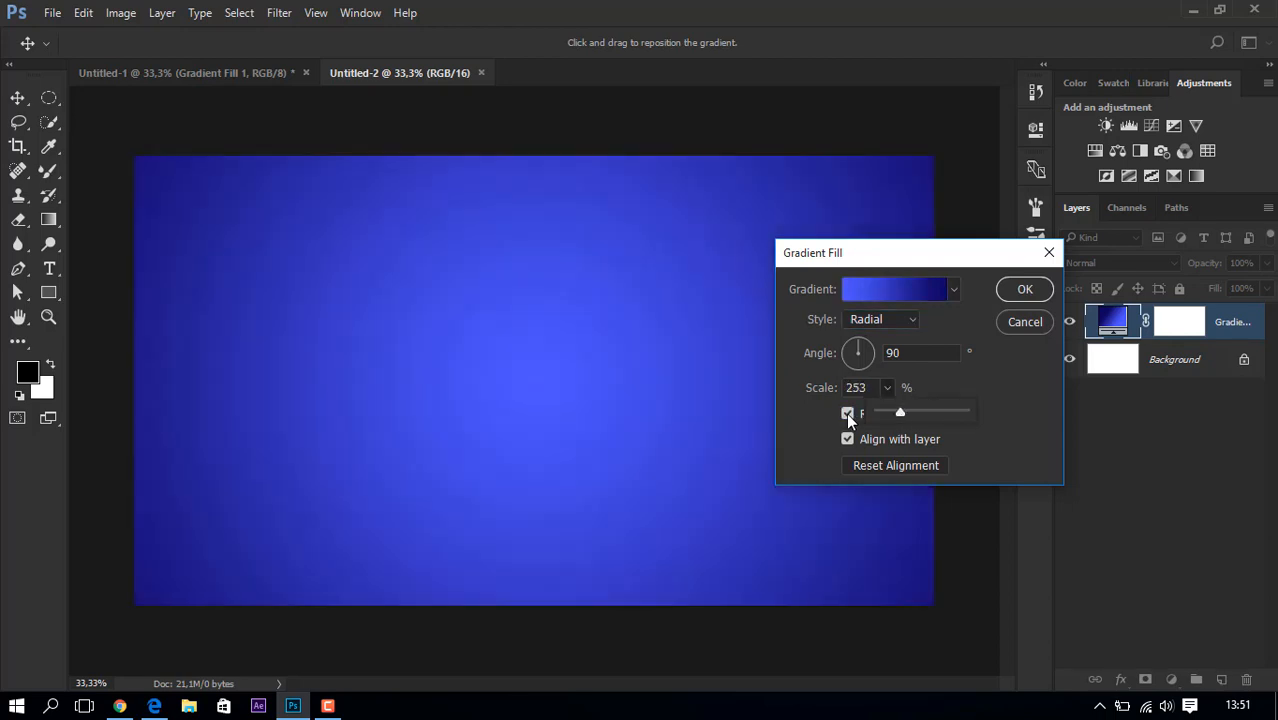
{"action": "left_click_drag", "start_coordinate": [577, 404], "coordinate": [622, 194]}
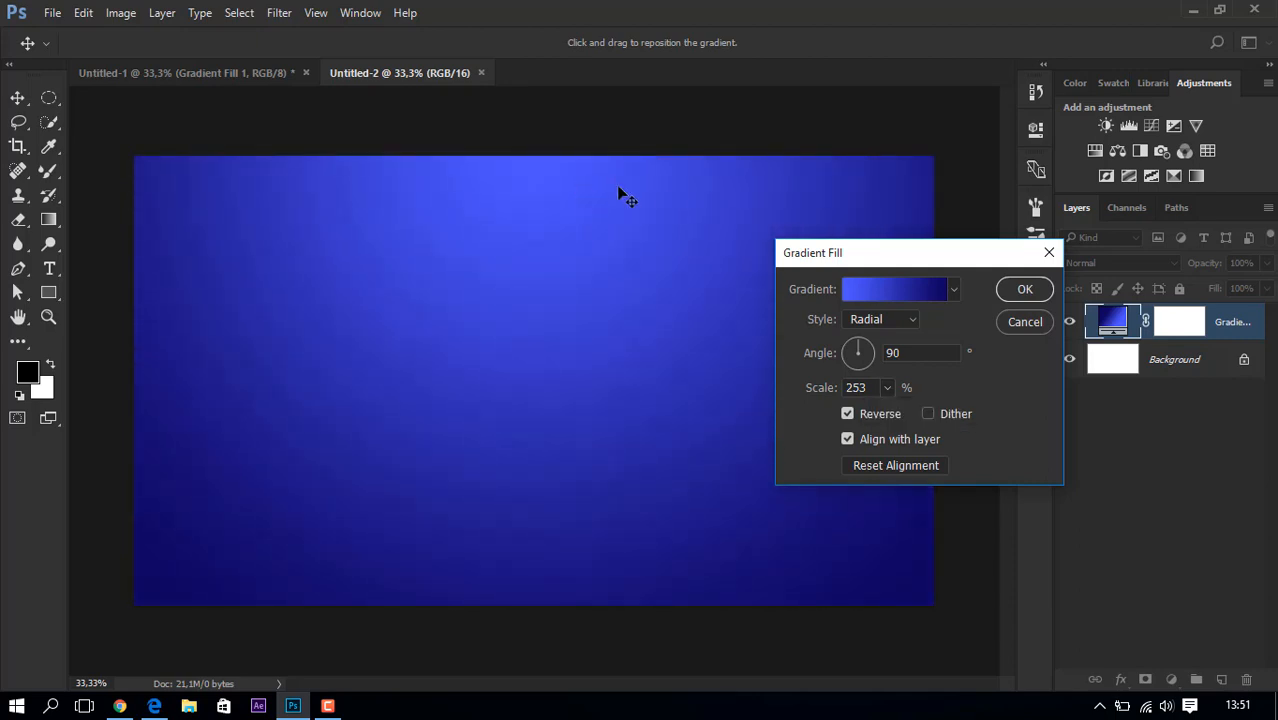
{"action": "left_click", "coordinate": [886, 388]}
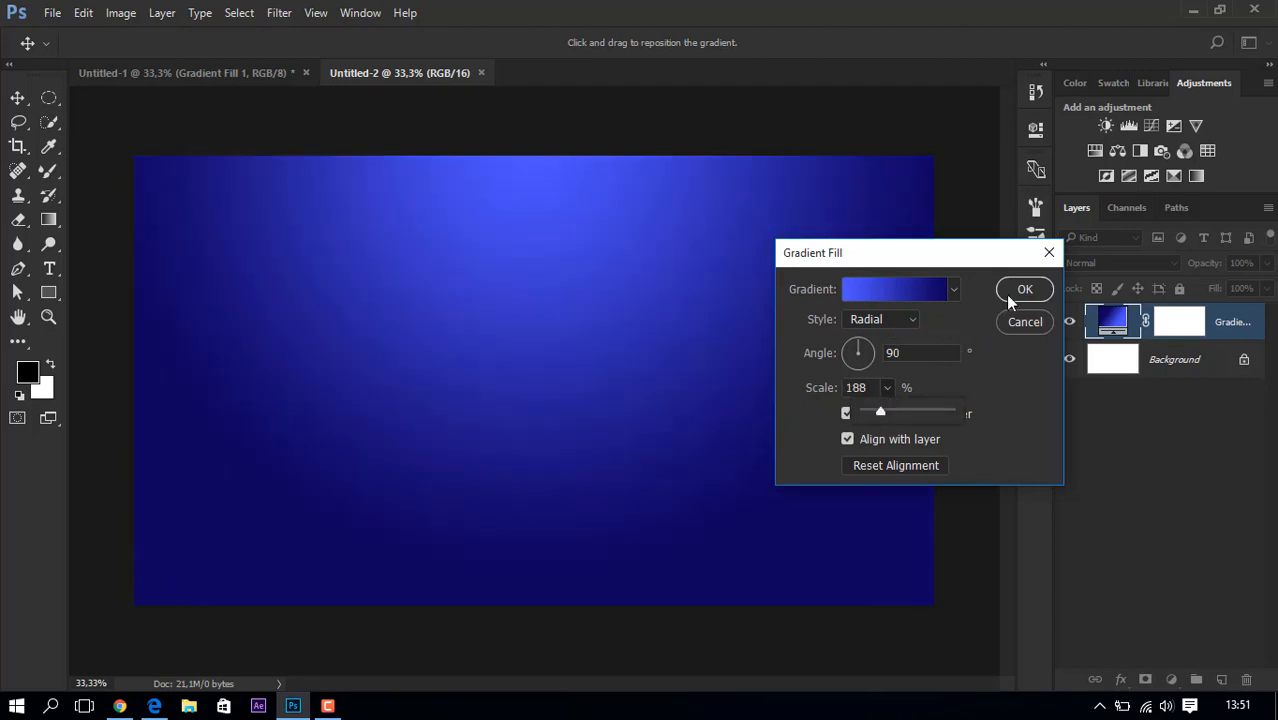
{"action": "left_click", "coordinate": [1008, 296]}
Start a text layer near the middle of the canvas with the Simplicity font.
{"action": "key", "text": "t"}
{"action": "left_click", "coordinate": [1252, 436]}
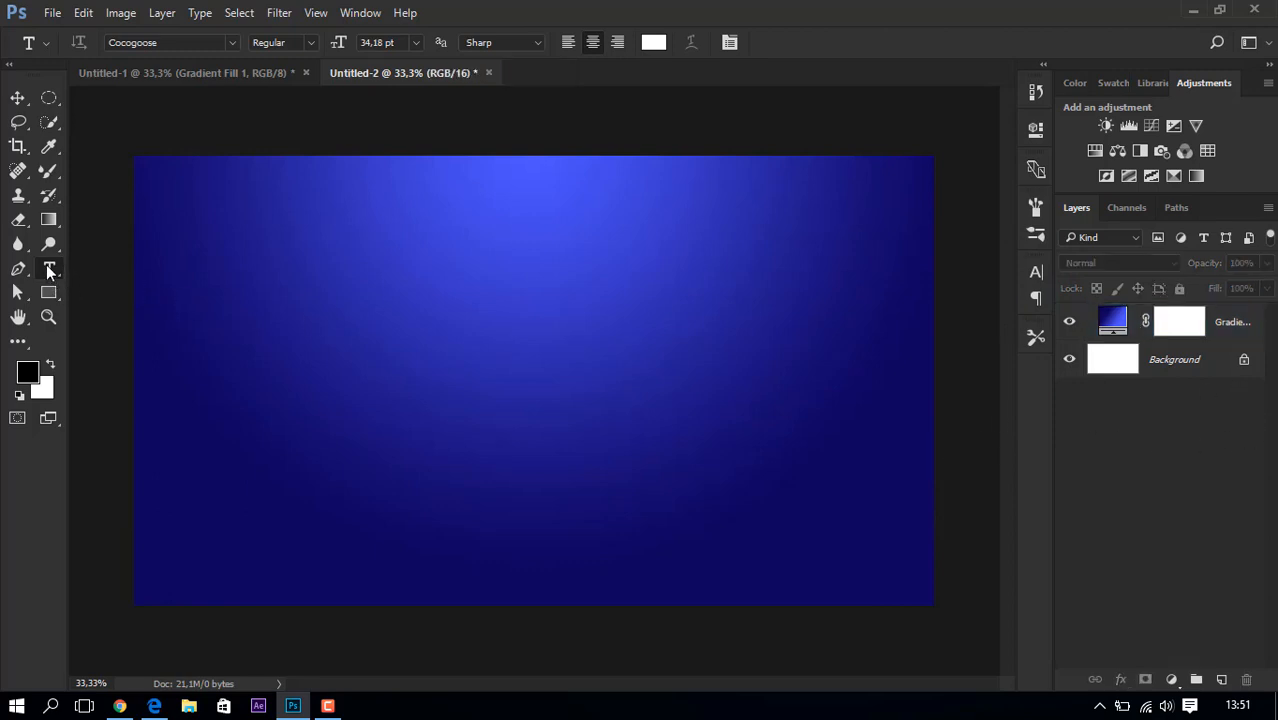
{"action": "left_click", "coordinate": [530, 362]}
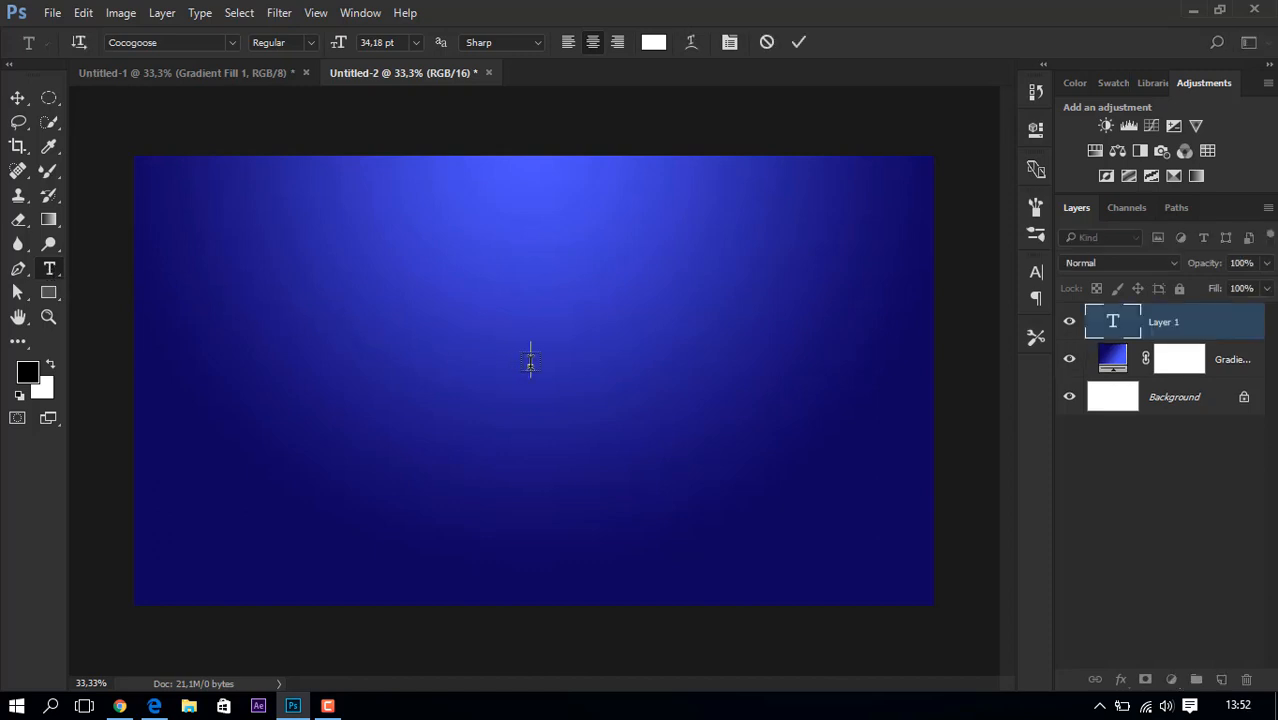
{"action": "left_click", "coordinate": [233, 43]}
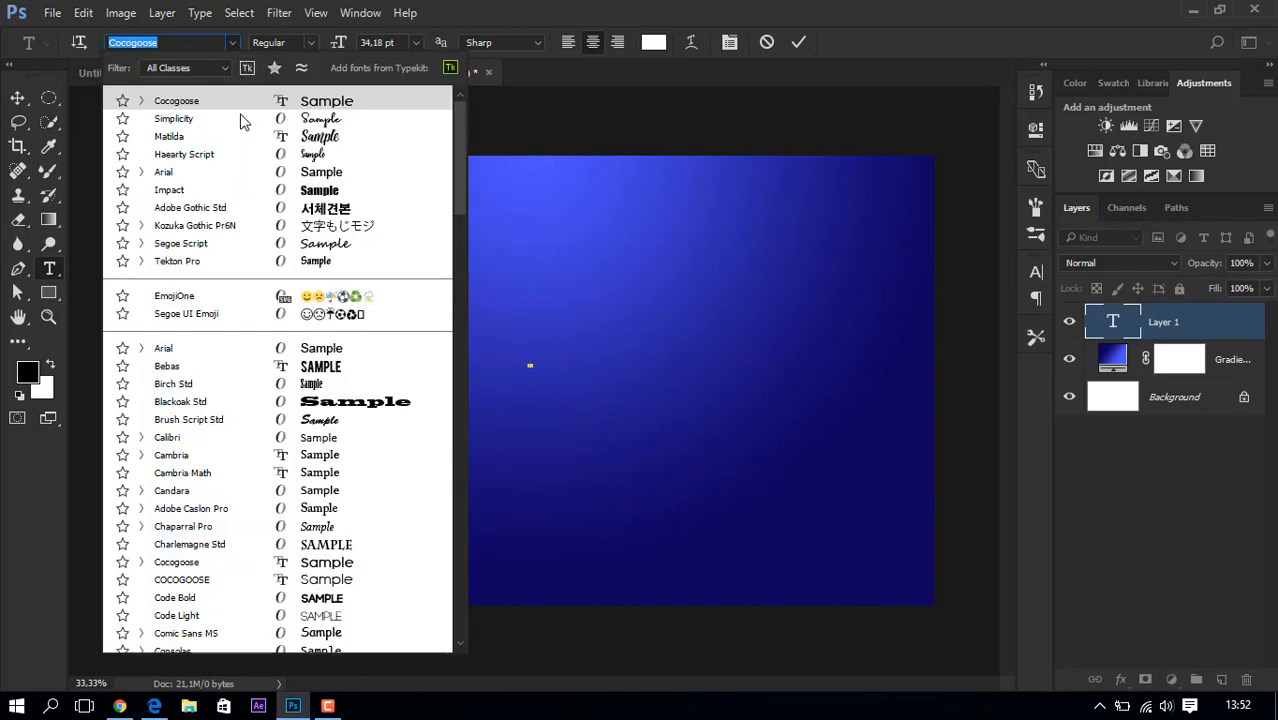
{"action": "left_click", "coordinate": [173, 119]}
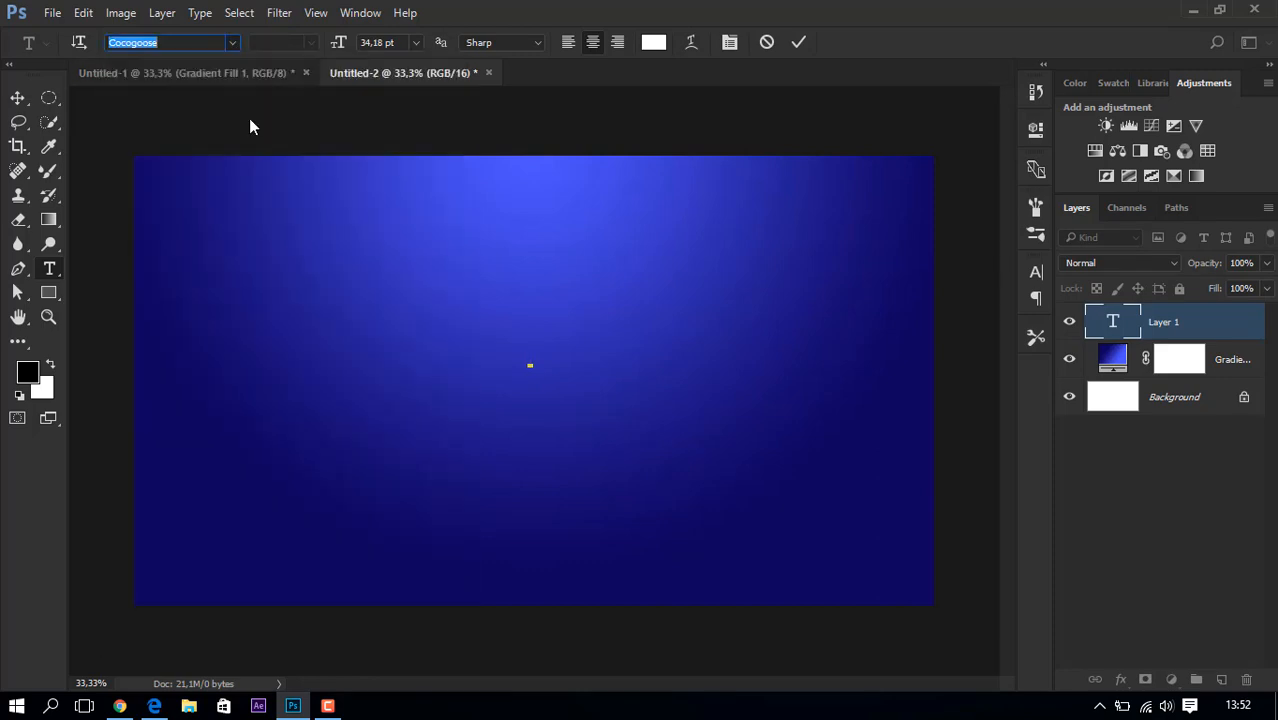
{"action": "type", "text": "a"}
{"action": "key", "text": "BackSpace"}
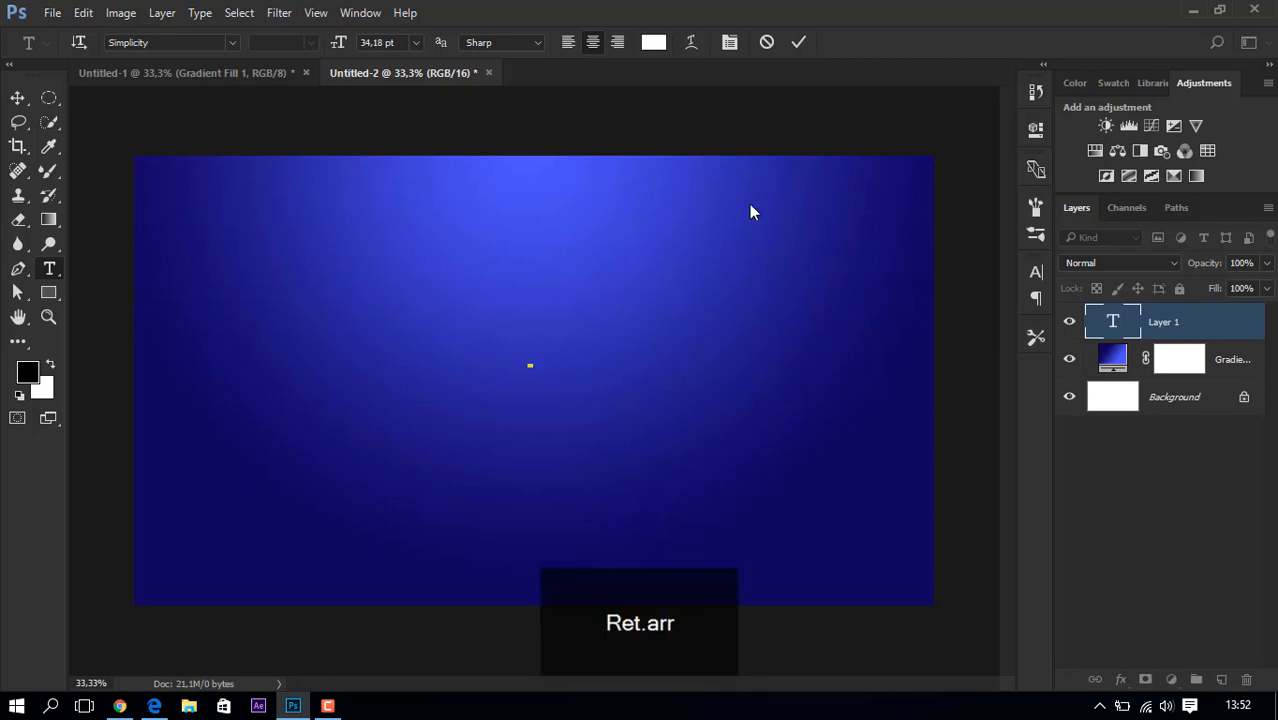
Set the text tracking to 0 and enter the word "art".
{"action": "left_click", "coordinate": [1029, 271]}
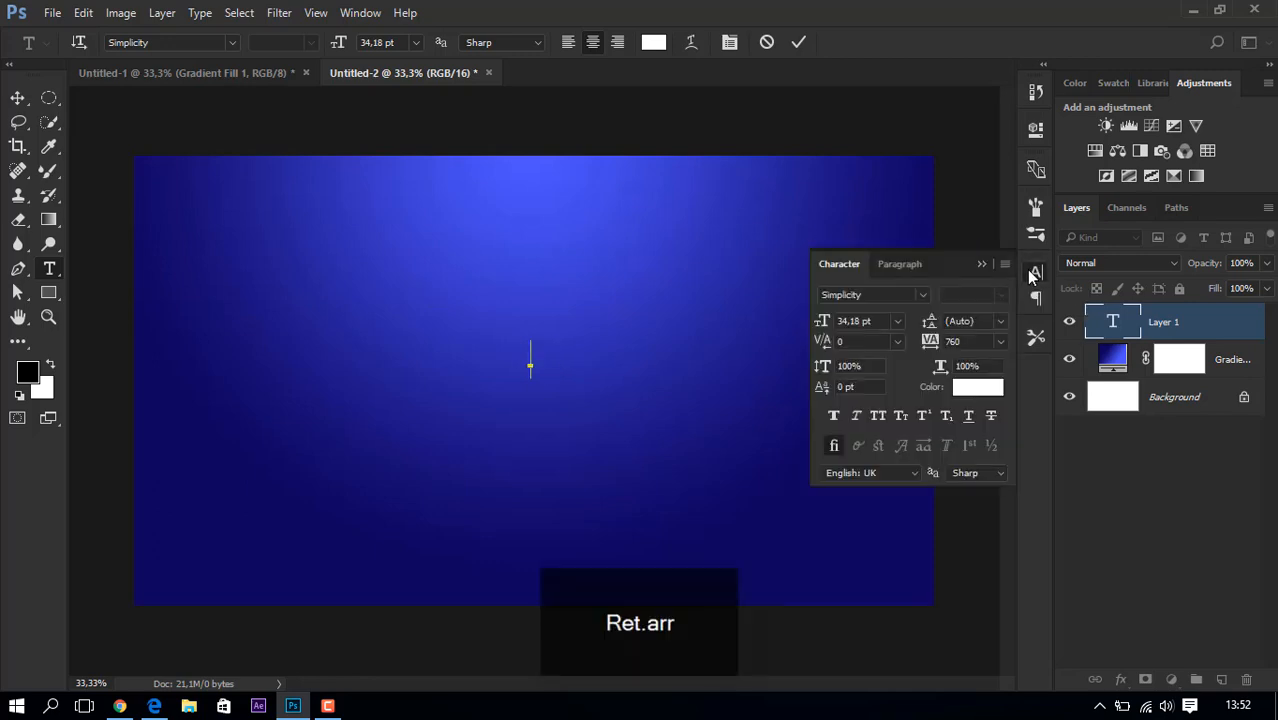
{"action": "left_click", "coordinate": [998, 340]}
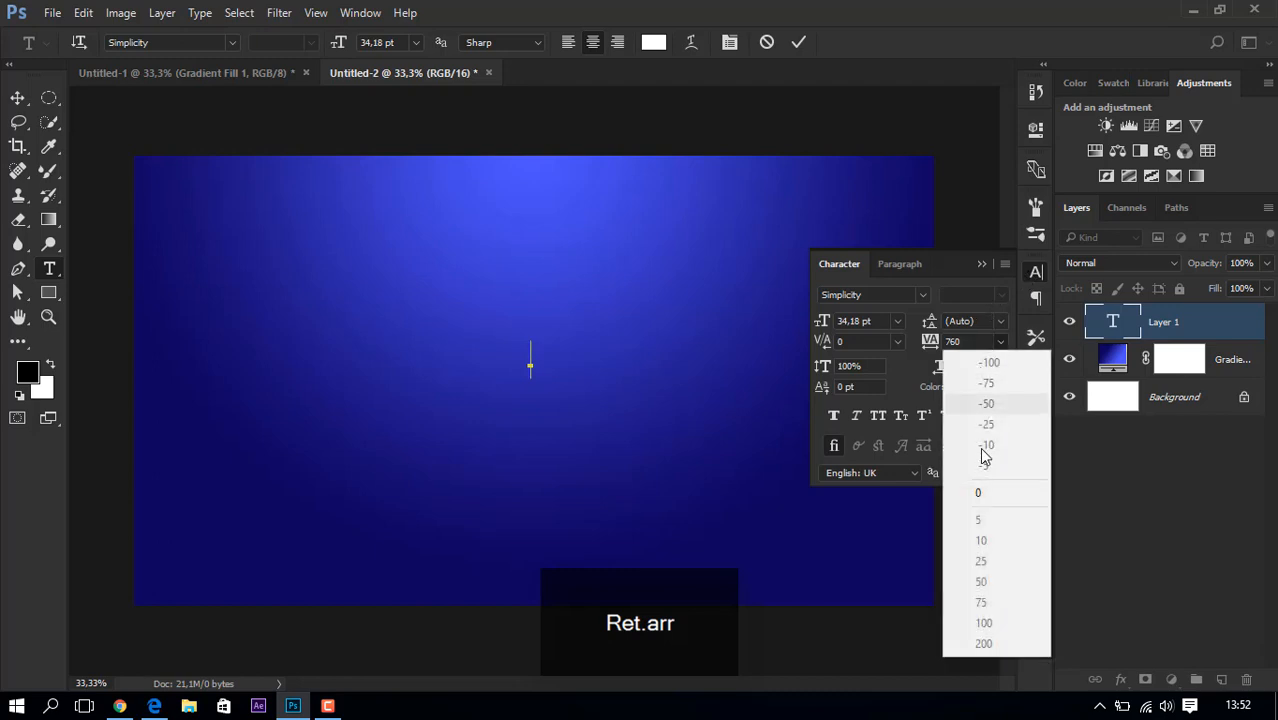
{"action": "left_click", "coordinate": [980, 492]}
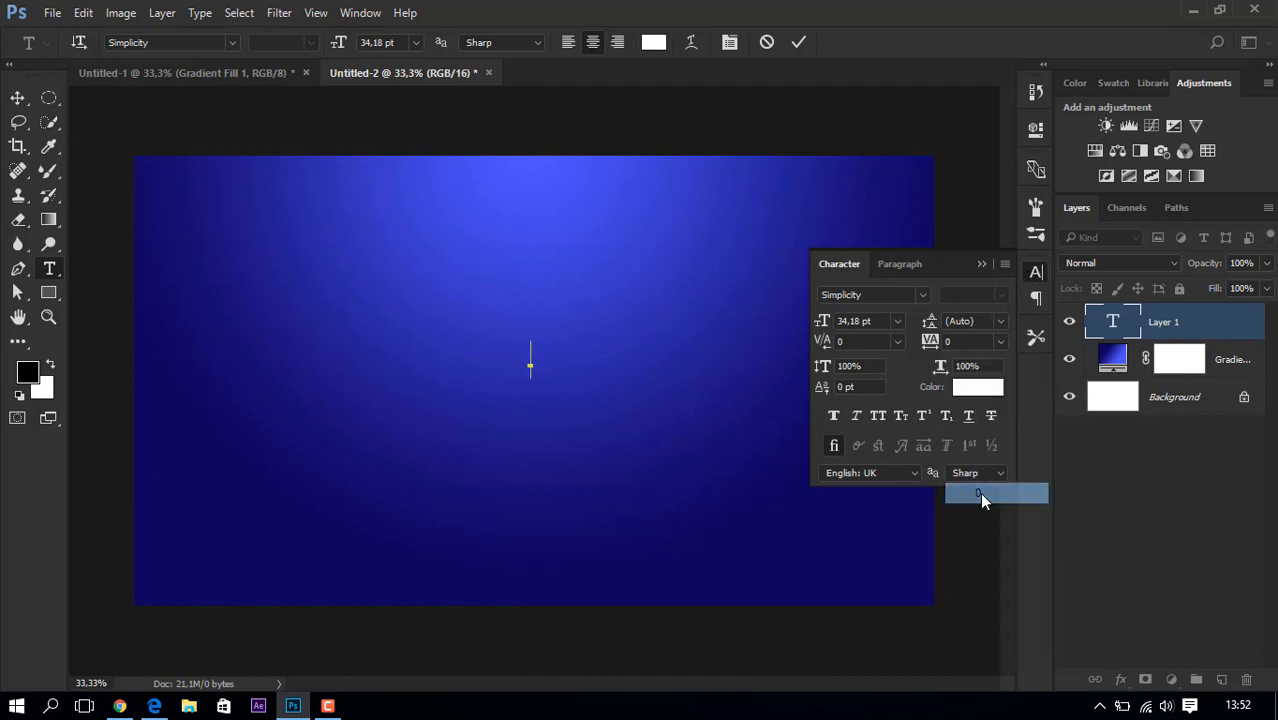
{"action": "left_click", "coordinate": [982, 265]}
{"action": "type", "text": "ast"}
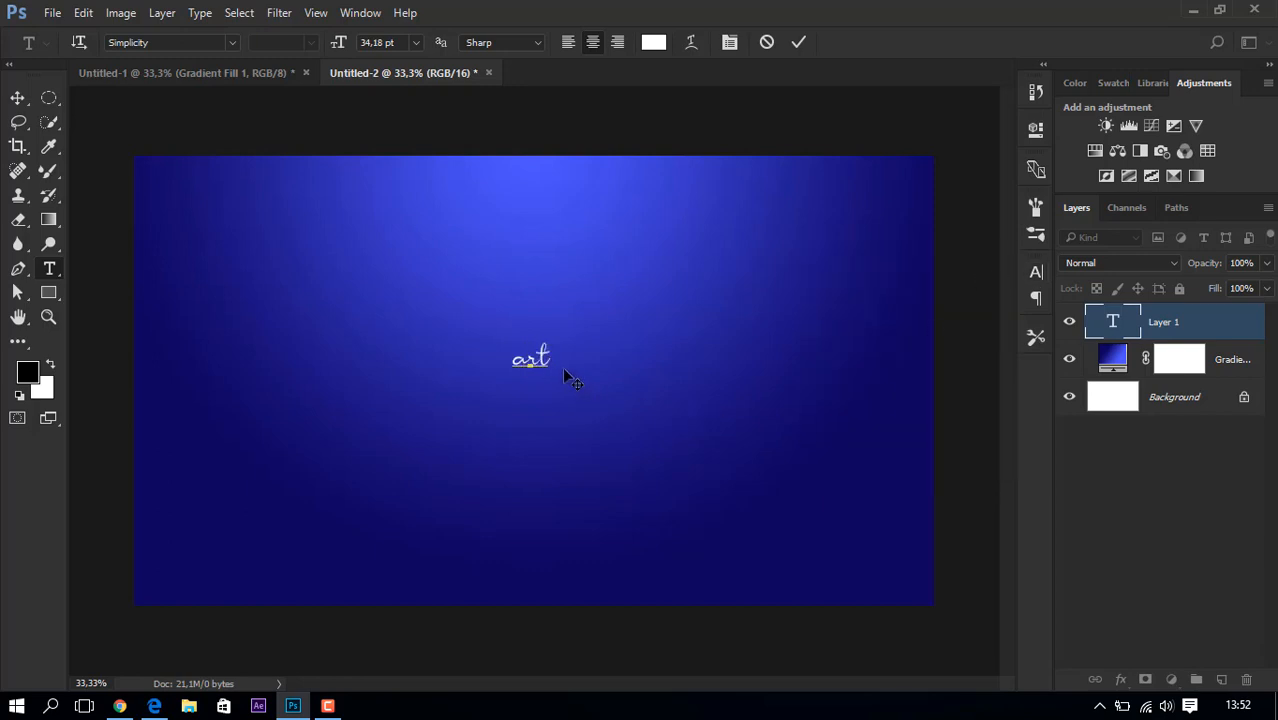
{"action": "left_click", "coordinate": [1181, 329]}
Scale the "art" text proportionally to about 654% and centre it on the canvas at X 1280, Y 720 px.
{"action": "key", "text": "ctrl+t"}
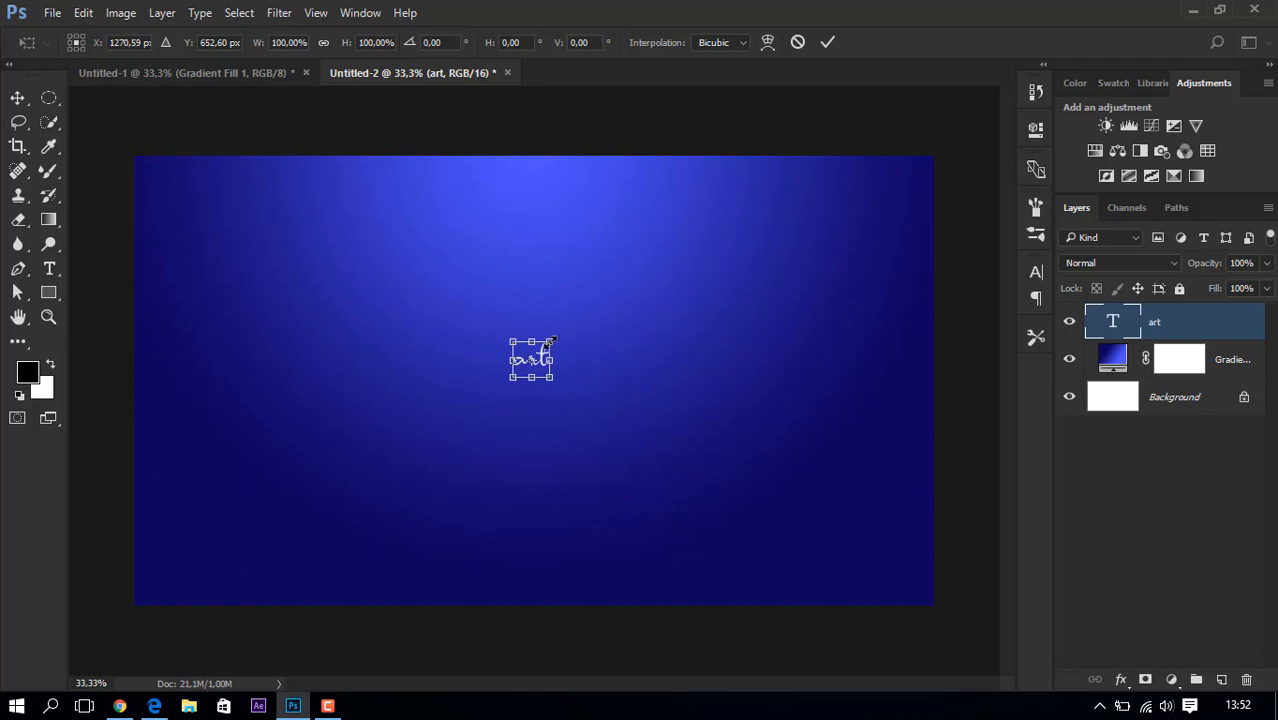
{"action": "left_click_drag", "start_coordinate": [550, 345], "coordinate": [671, 258]}
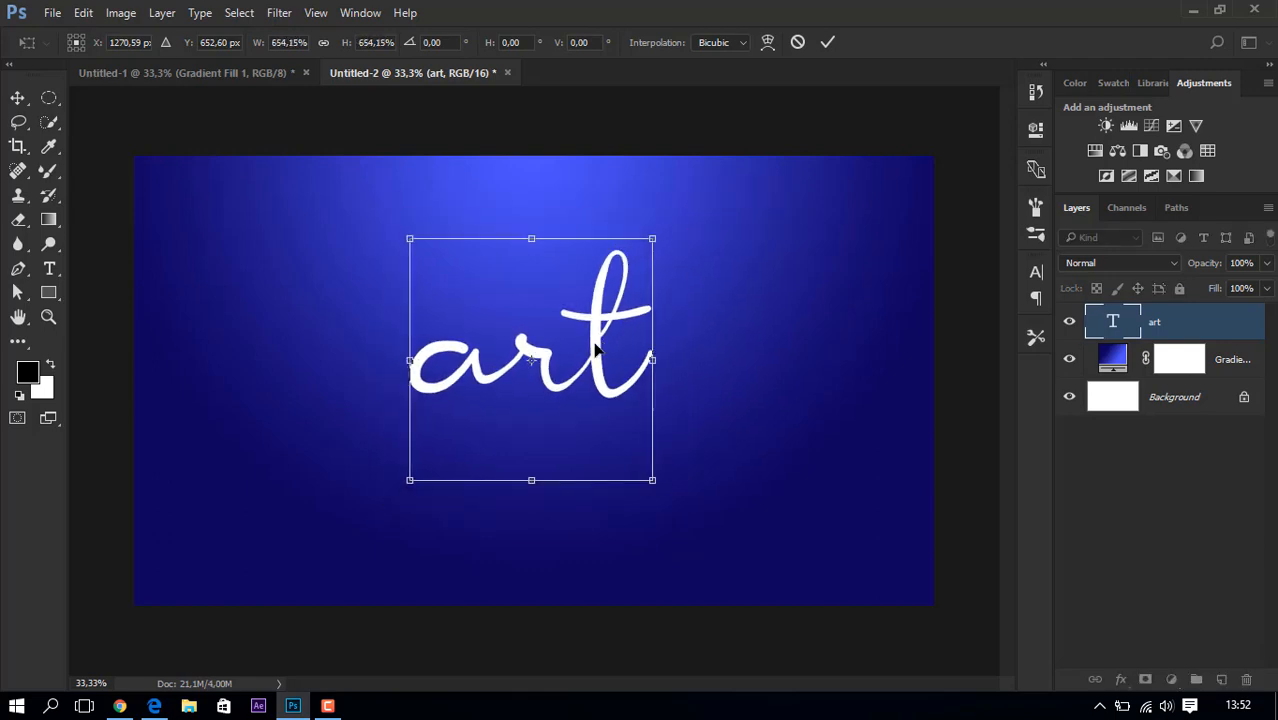
{"action": "left_click_drag", "start_coordinate": [600, 348], "coordinate": [605, 369]}
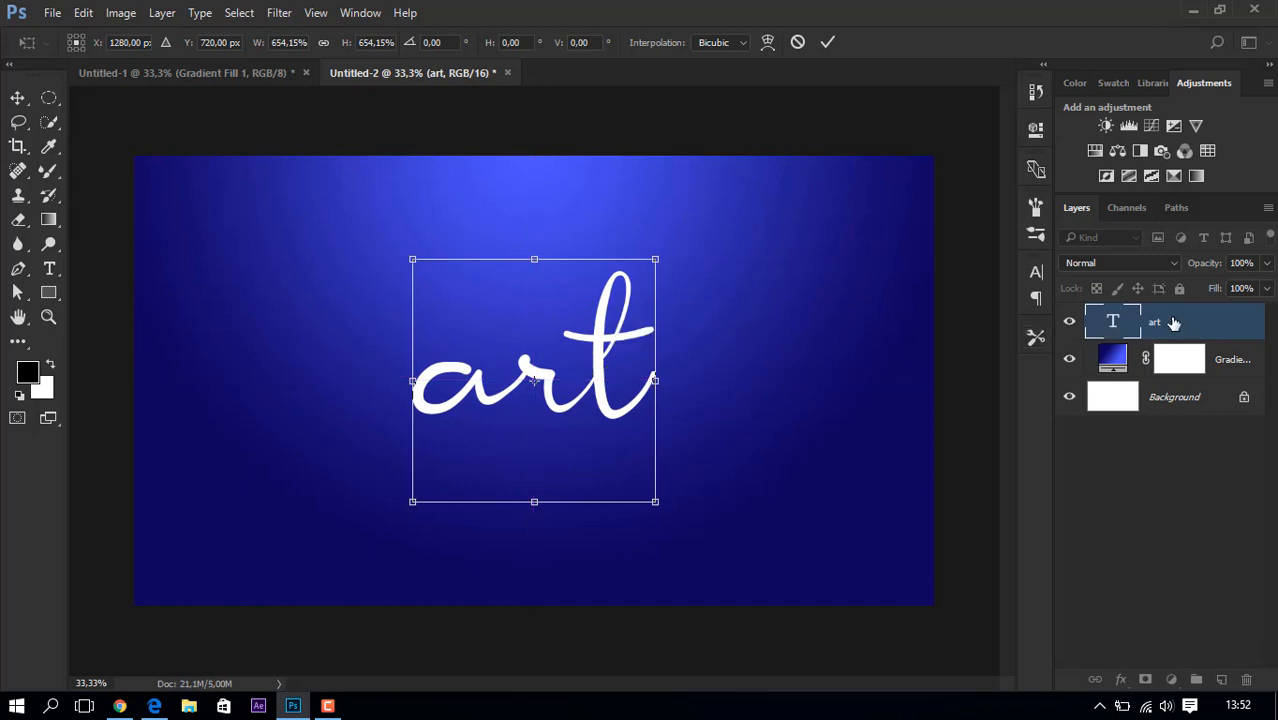
{"action": "key", "text": "Return"}
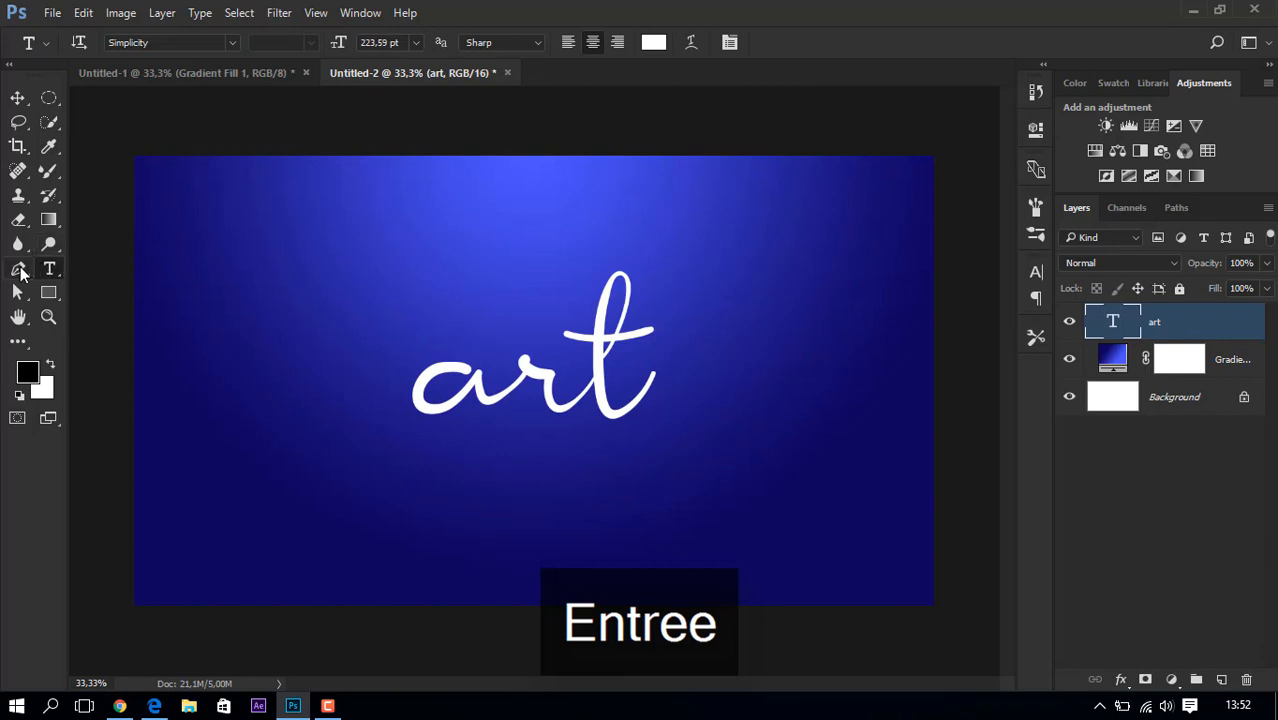
Draw a small circular selection in the upper-left area of the canvas, away from the text.
{"action": "left_click", "coordinate": [49, 173]}
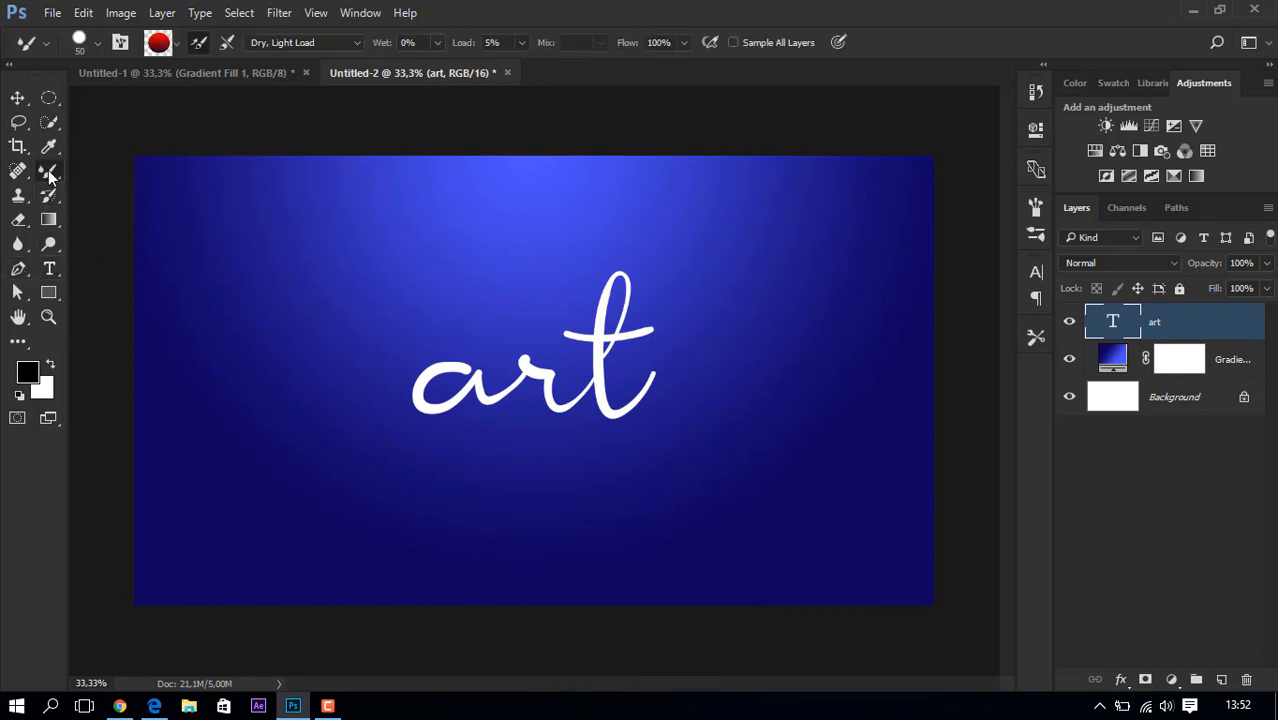
{"action": "left_click", "coordinate": [50, 99]}
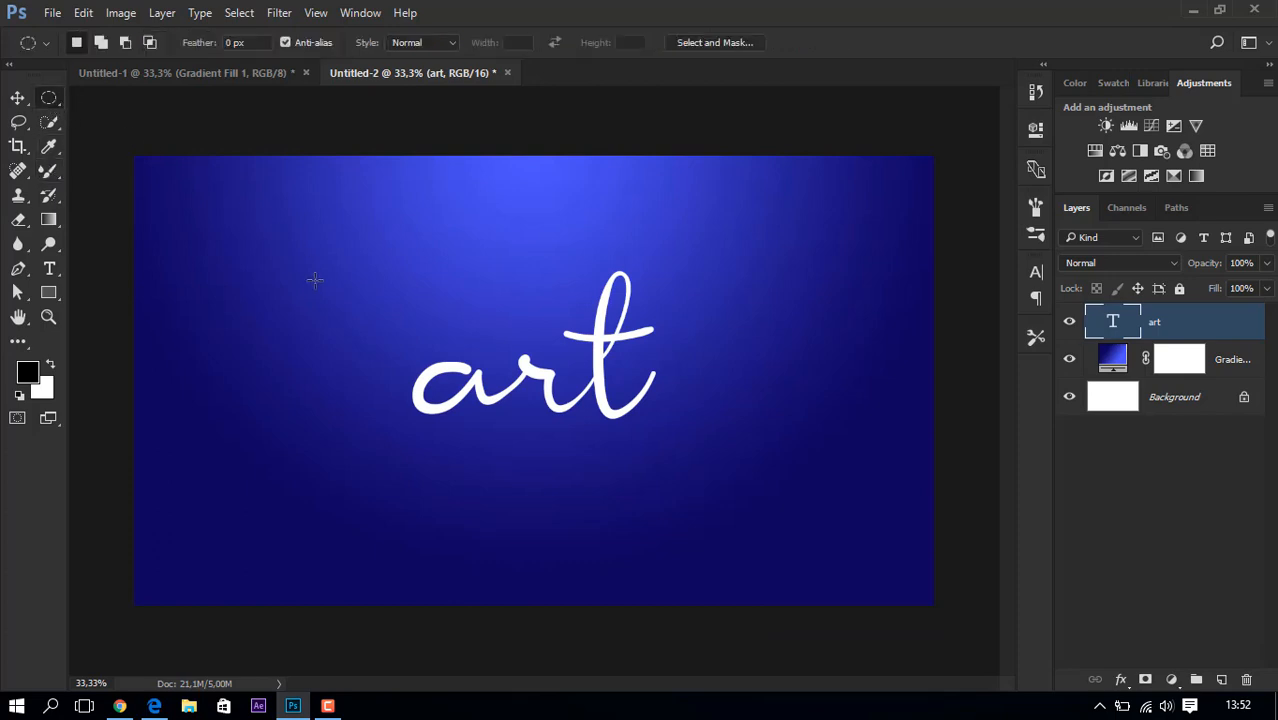
{"action": "key", "text": "shift"}
{"action": "left_click_drag", "start_coordinate": [212, 214], "coordinate": [169, 277]}
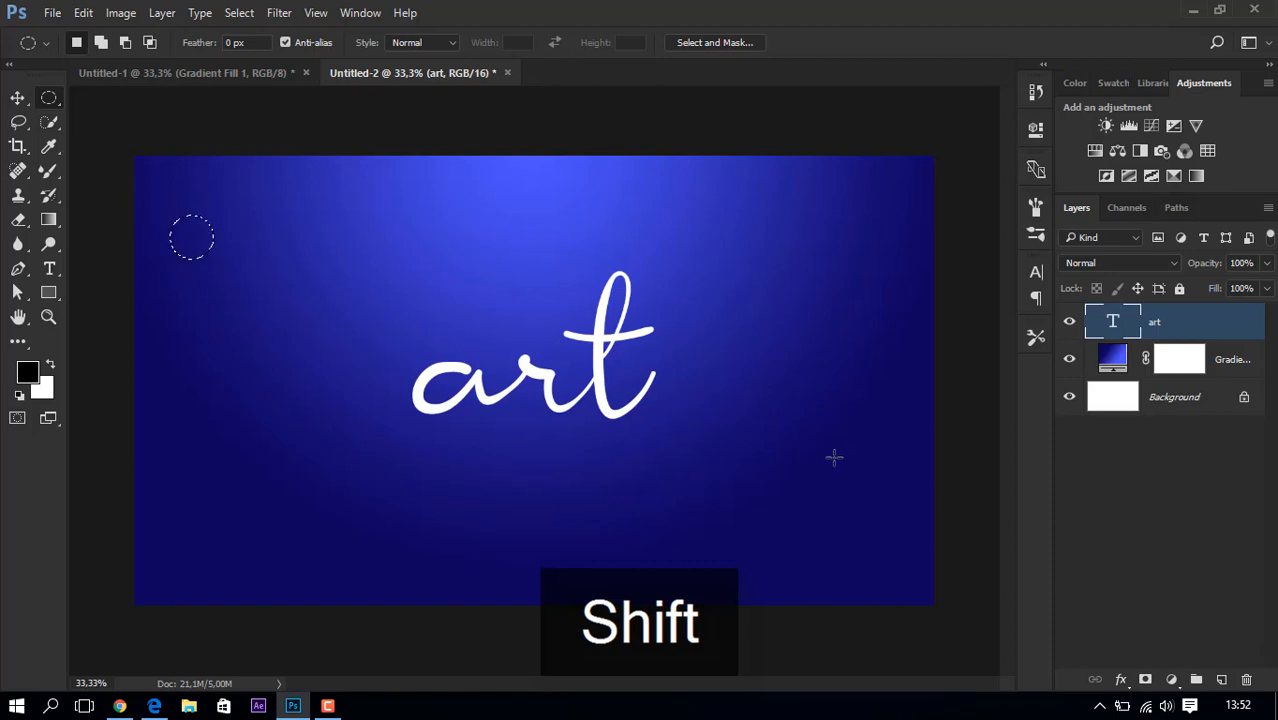
Add a new layer, fill the circular selection with the woah blue linear gradient and deselect it.
{"action": "left_click", "coordinate": [1221, 680]}
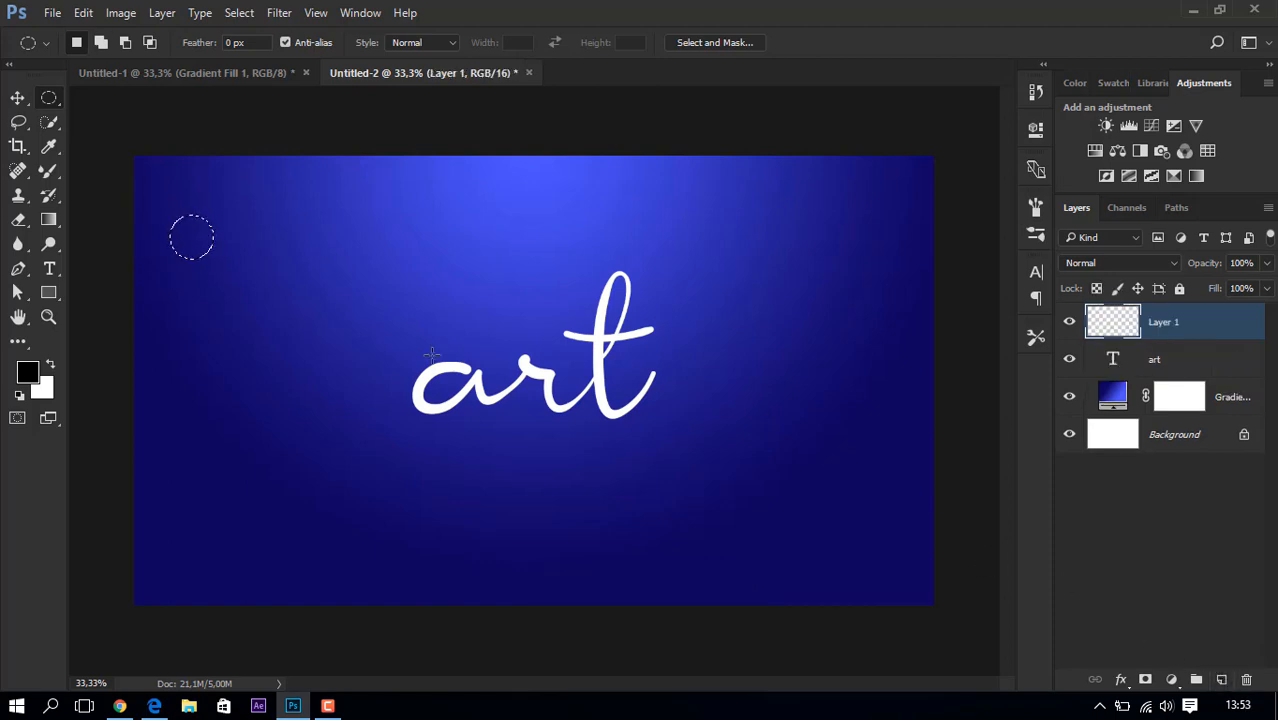
{"action": "left_click", "coordinate": [49, 220]}
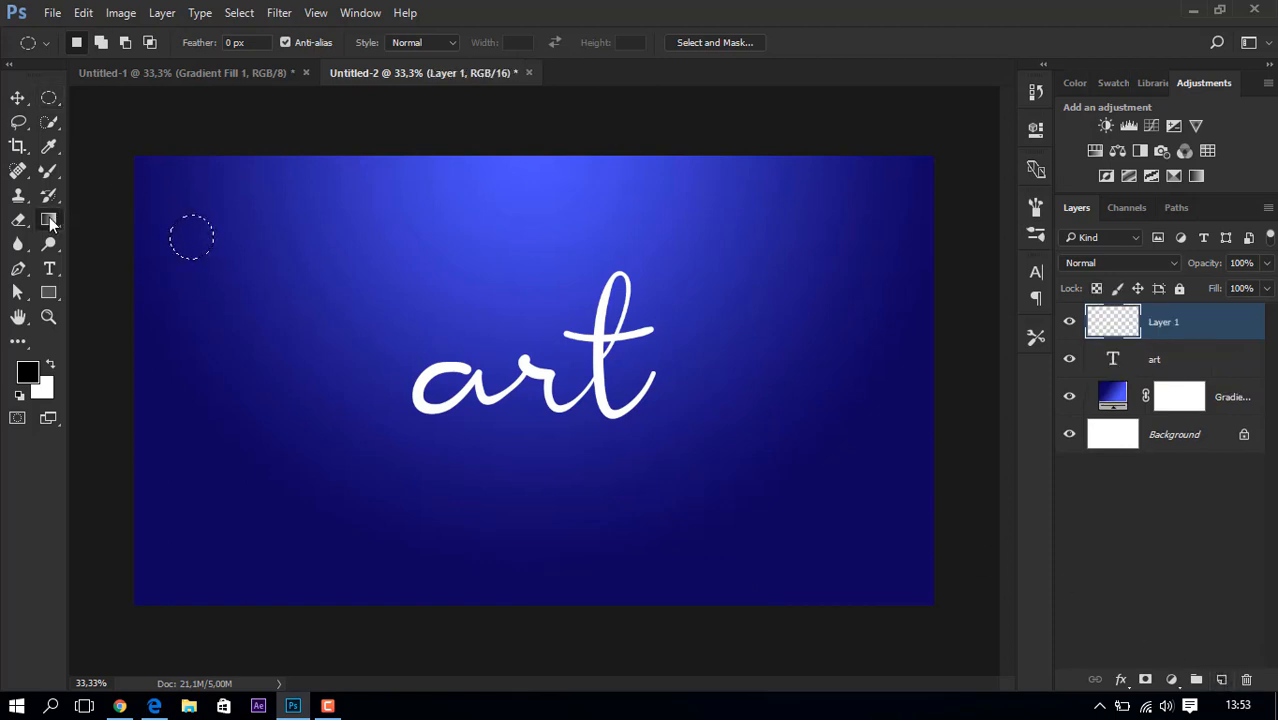
{"action": "left_click", "coordinate": [101, 43]}
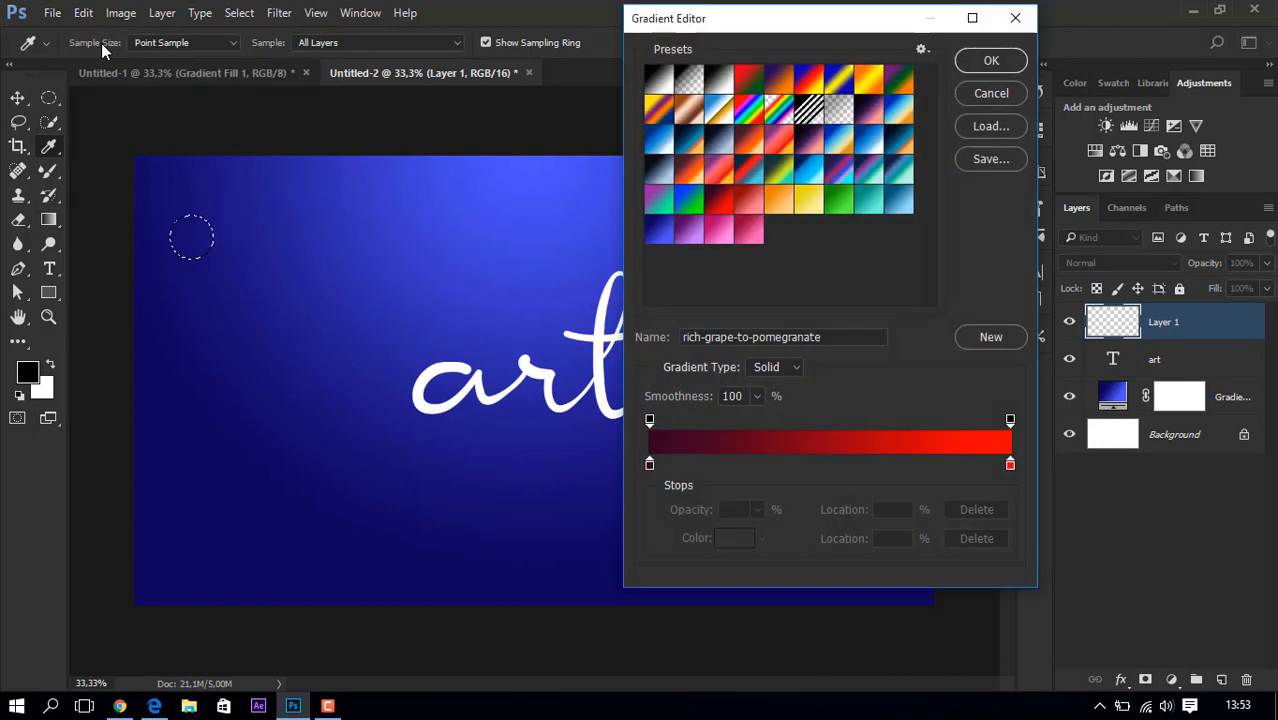
{"action": "left_click", "coordinate": [656, 235]}
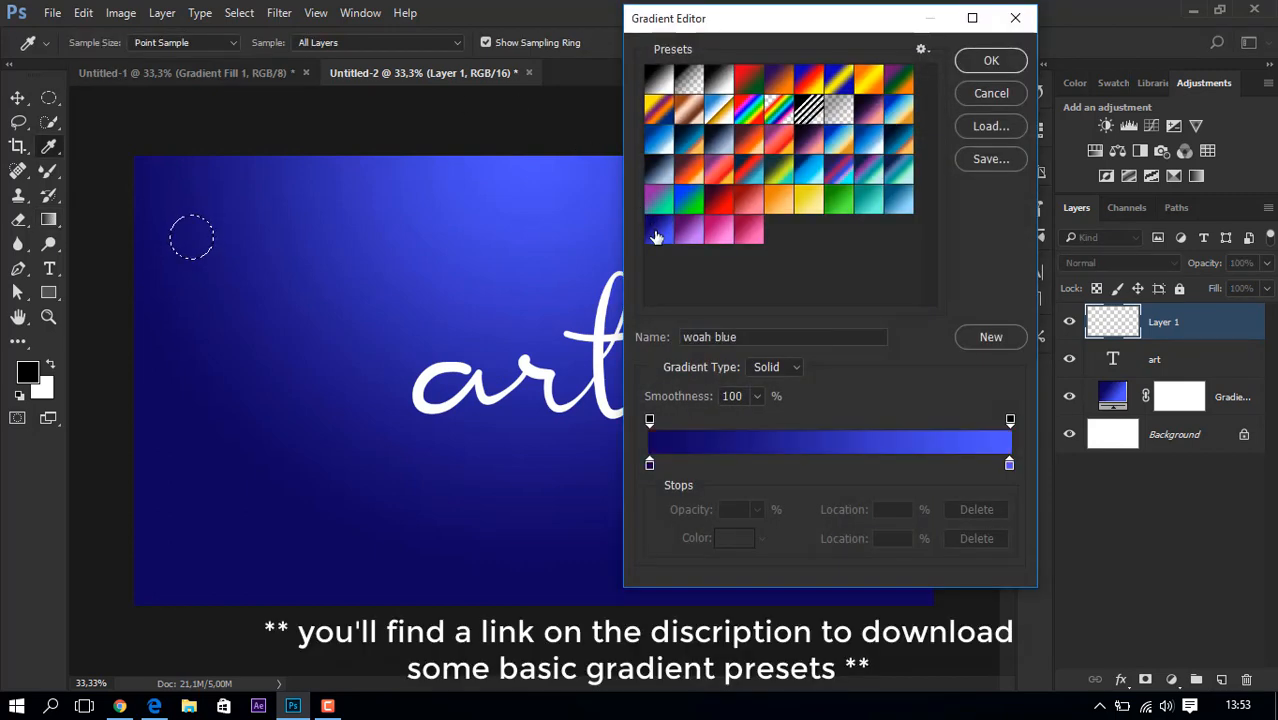
{"action": "left_click", "coordinate": [991, 60]}
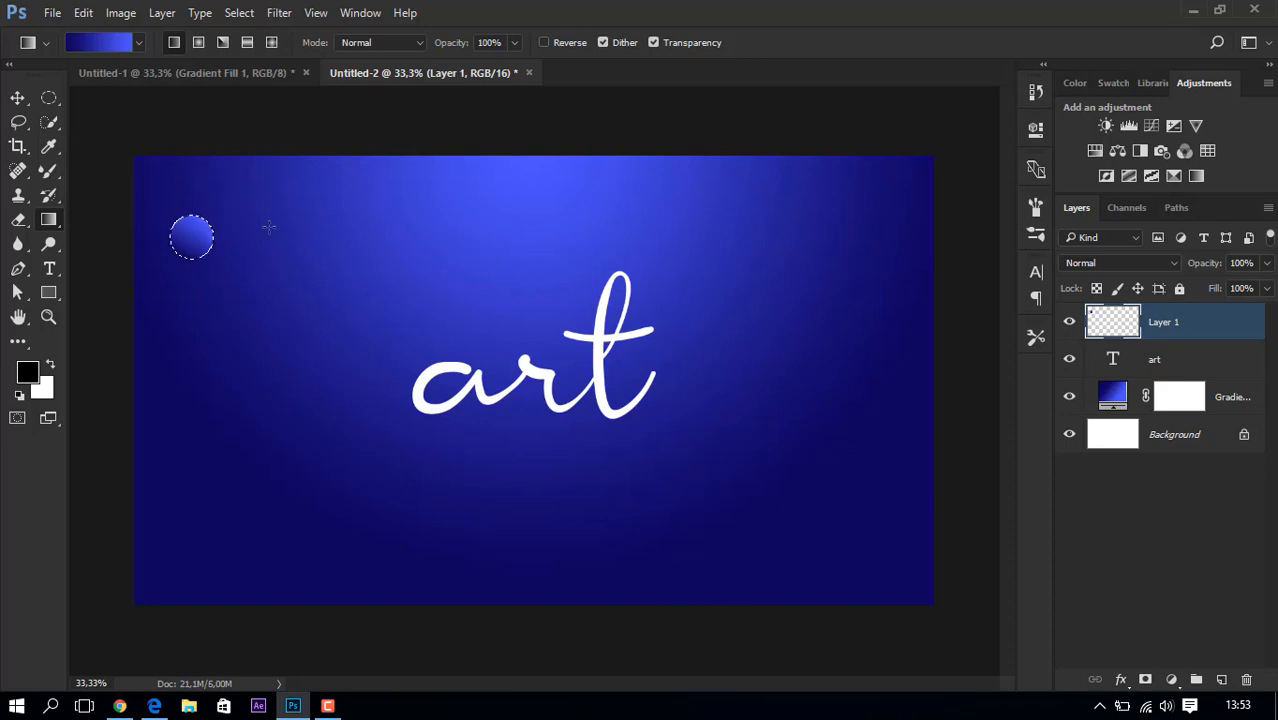
{"action": "key", "text": "ctrl+d"}
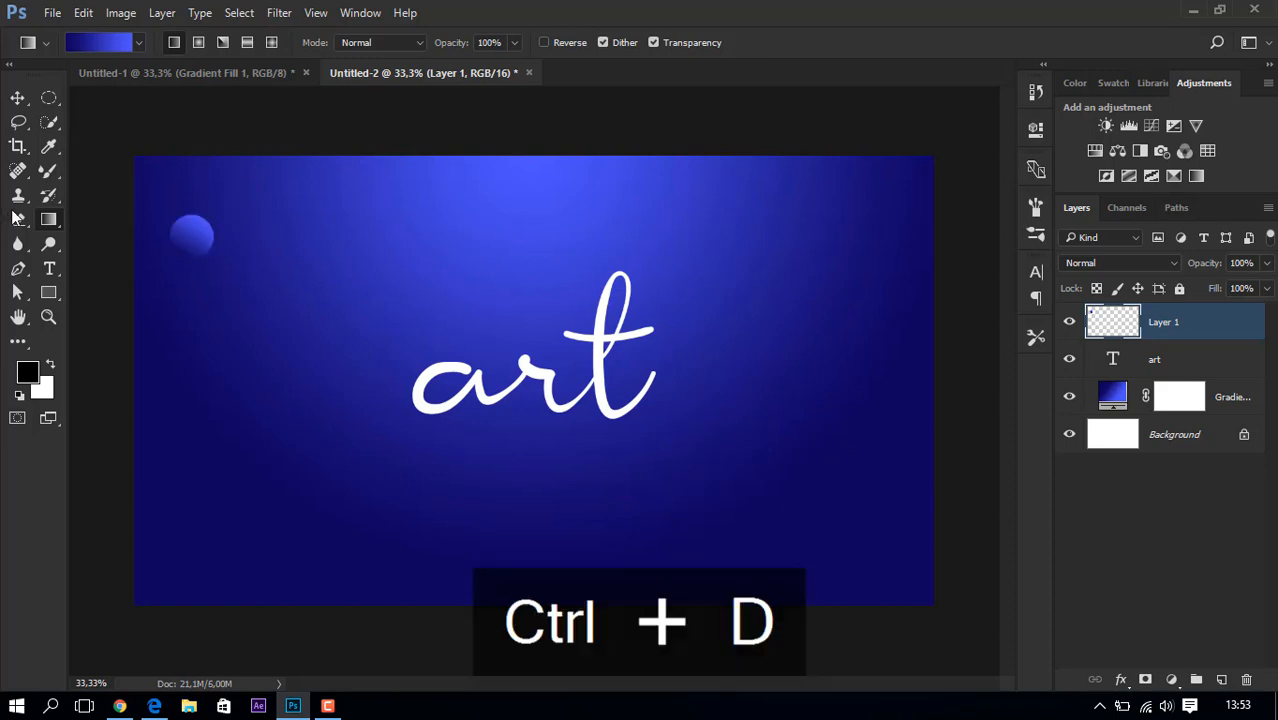
Set up the Mixer Brush with the Dry, Light Load preset, a size of 146 px and 100% hardness.
{"action": "left_click", "coordinate": [48, 172]}
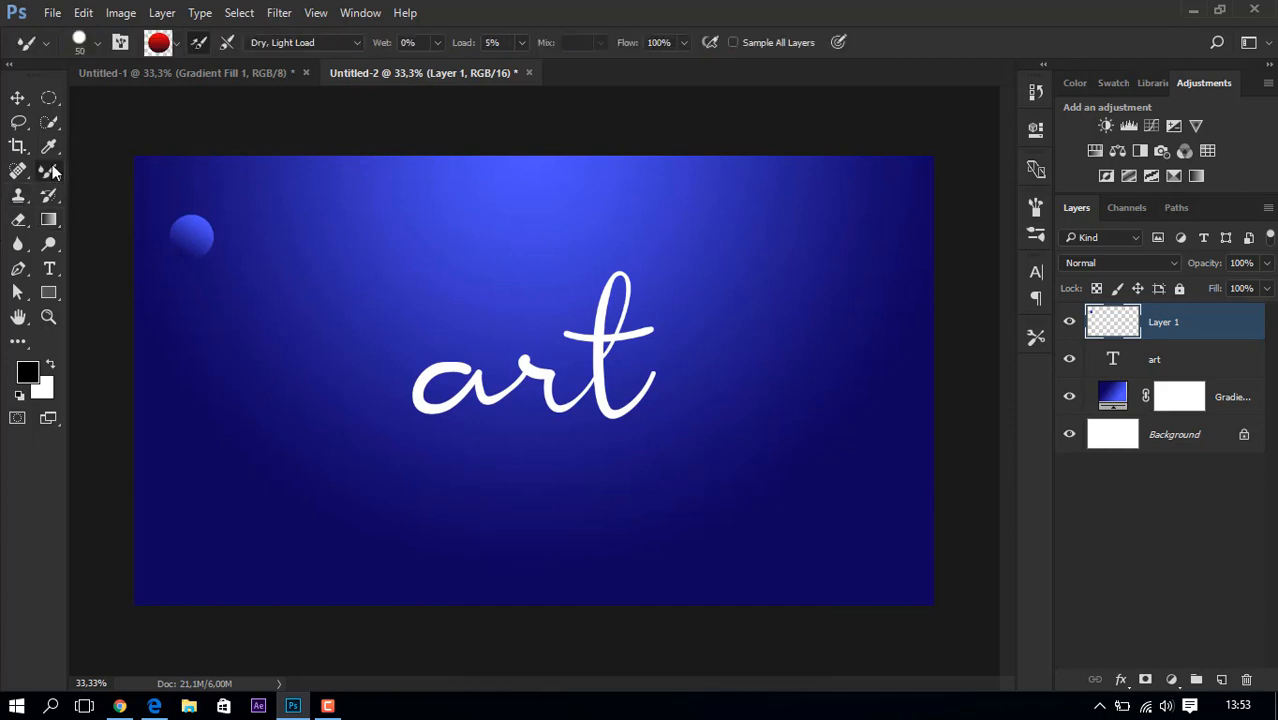
{"action": "left_click", "coordinate": [341, 48]}
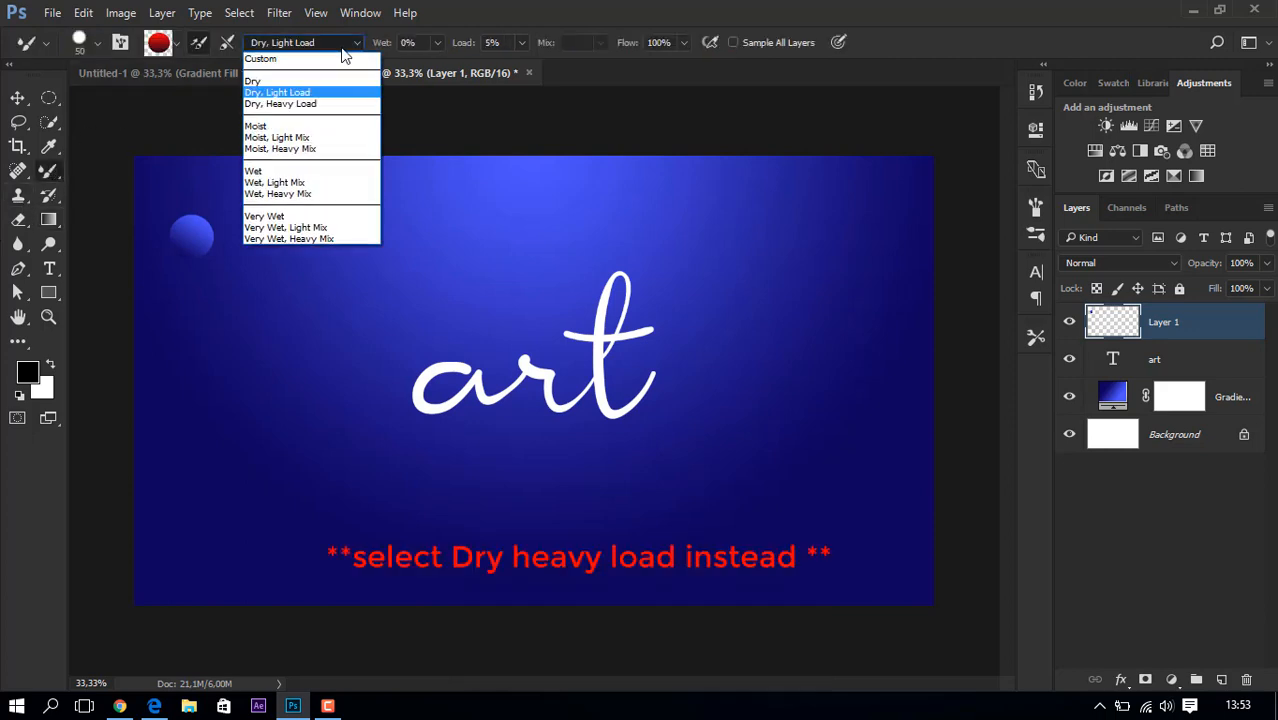
{"action": "left_click", "coordinate": [280, 93]}
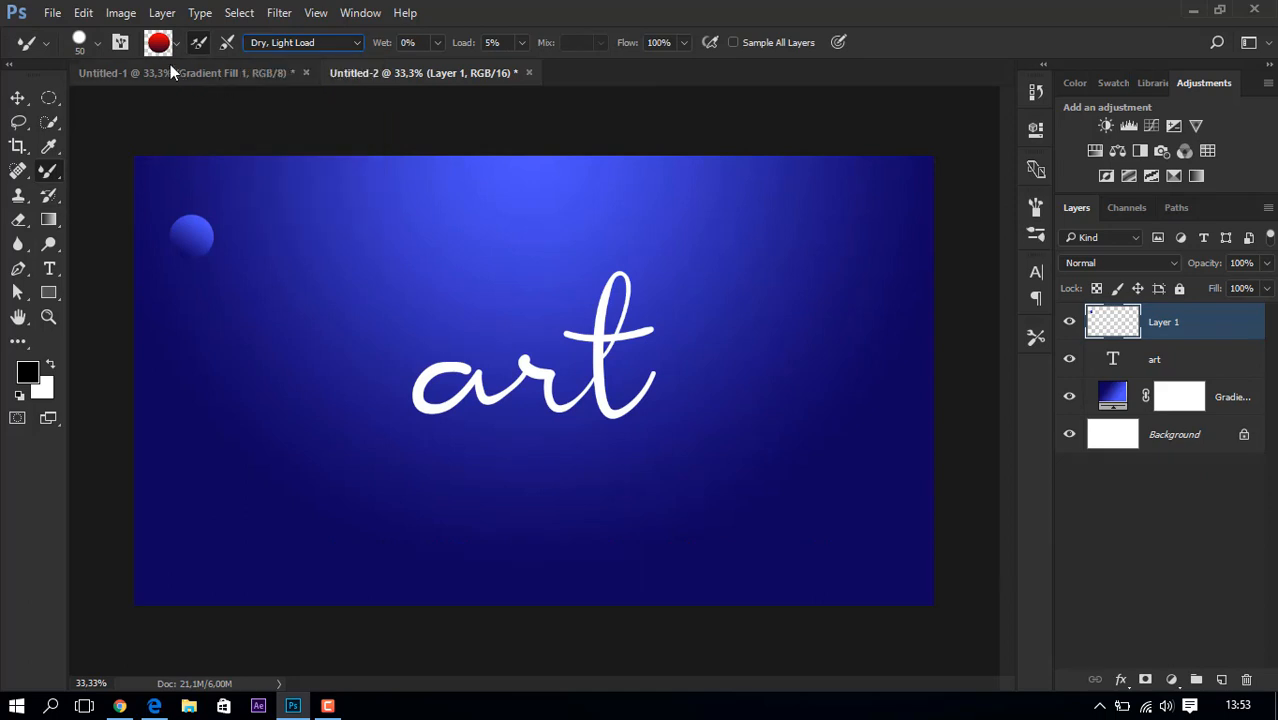
{"action": "left_click", "coordinate": [97, 43]}
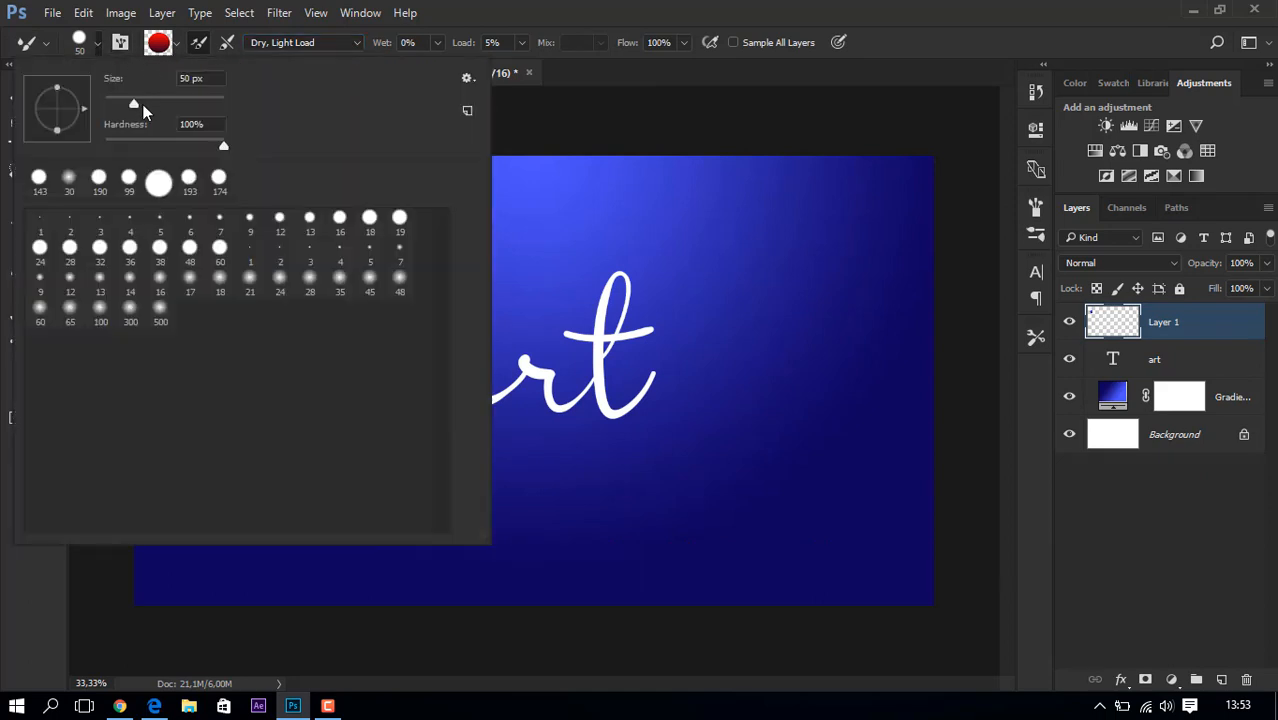
{"action": "left_click", "coordinate": [224, 146]}
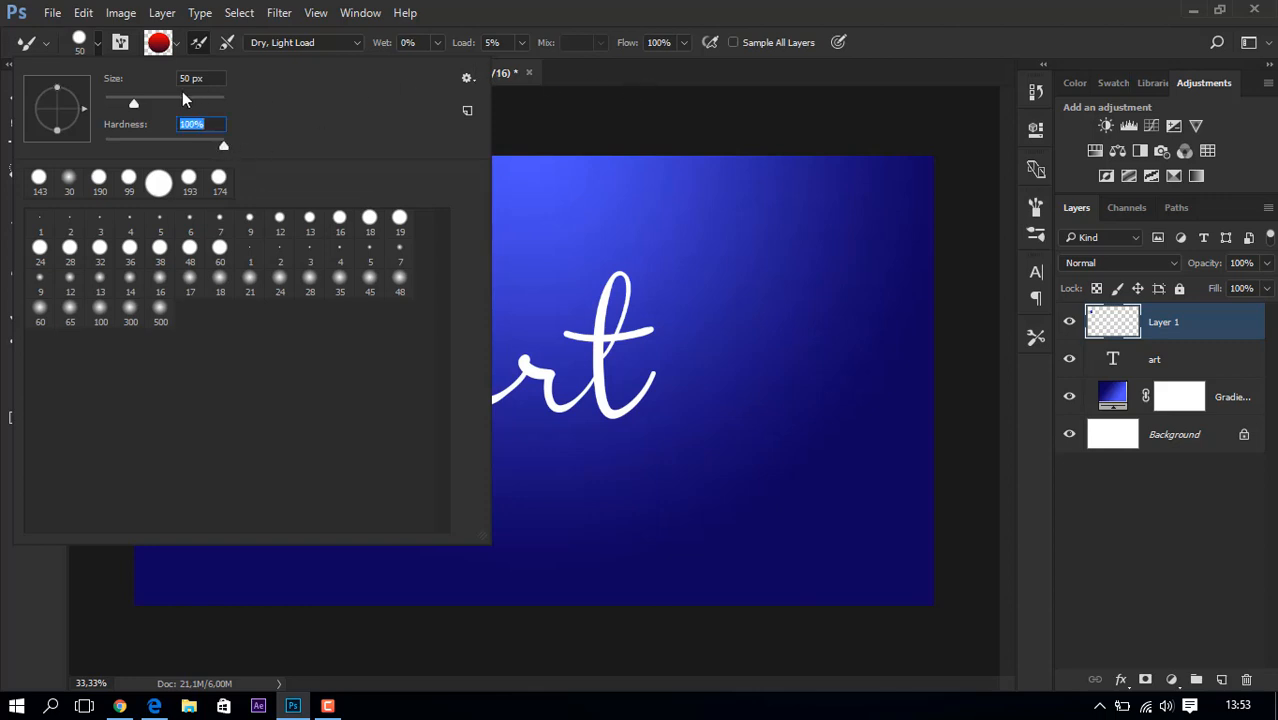
{"action": "left_click_drag", "start_coordinate": [137, 104], "coordinate": [178, 107]}
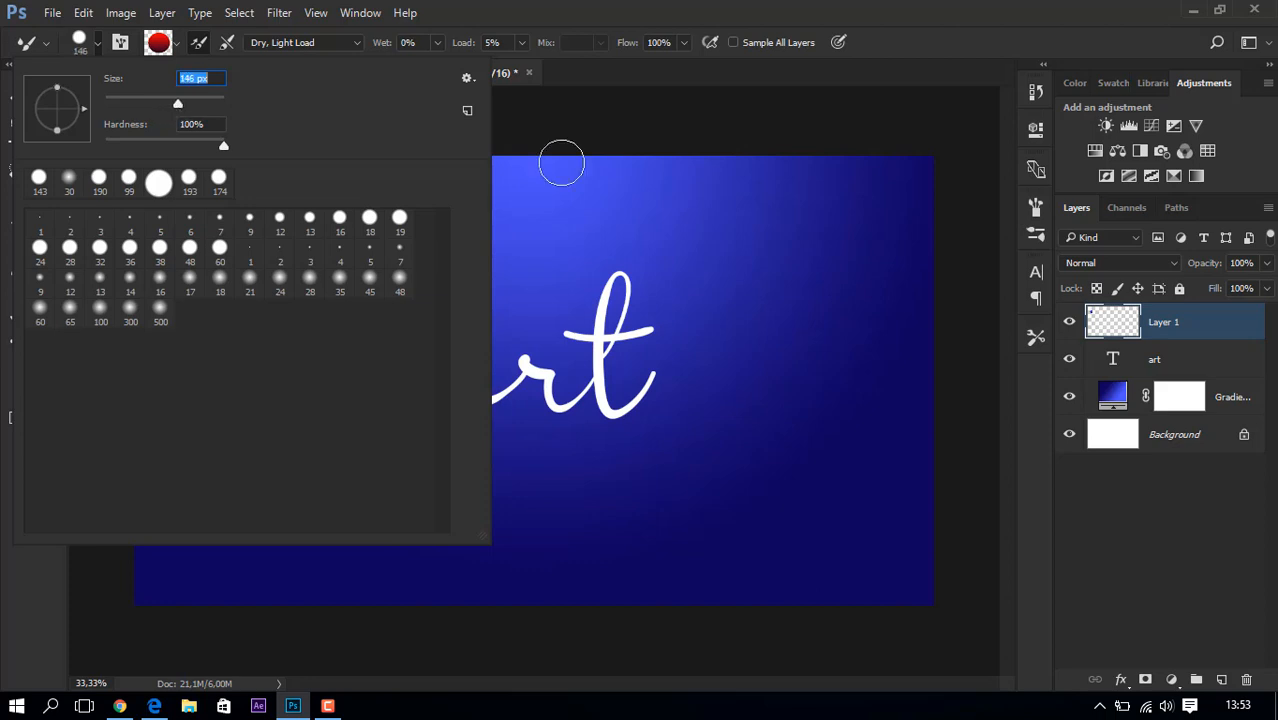
{"action": "left_click", "coordinate": [503, 79]}
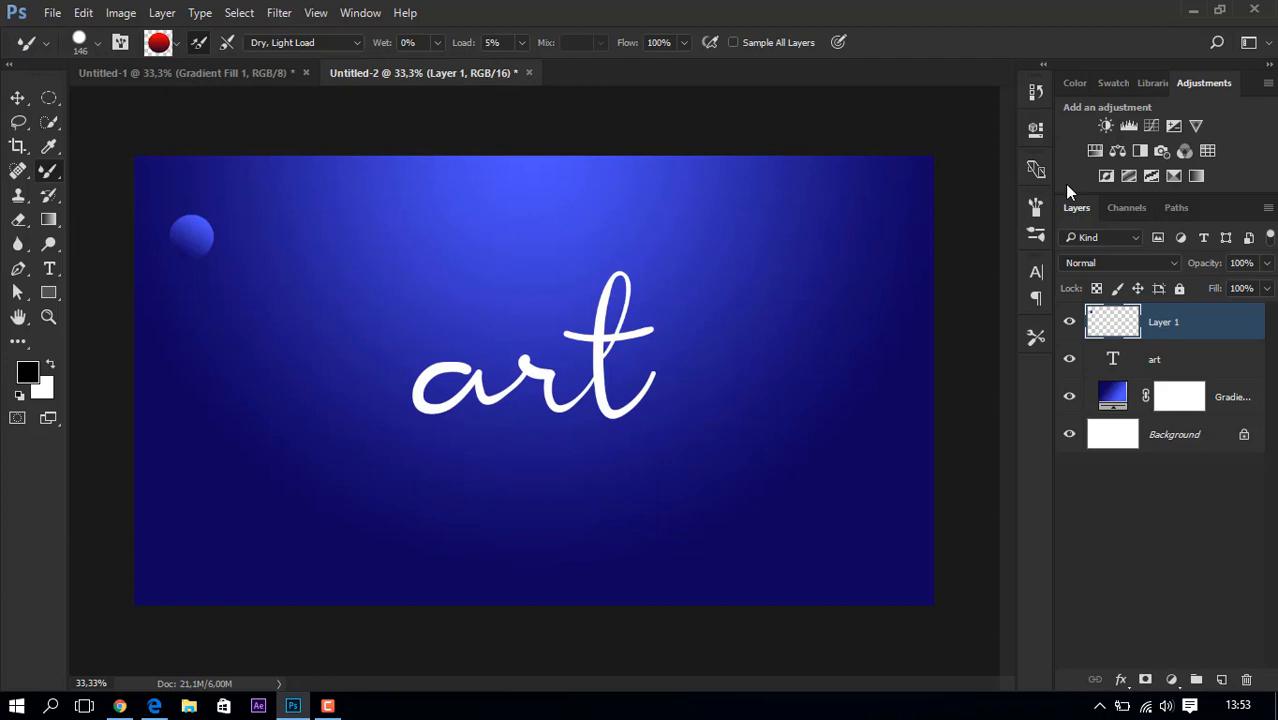
Set the brush tip spacing to 1% for the Mixer Brush.
{"action": "left_click", "coordinate": [1036, 208]}
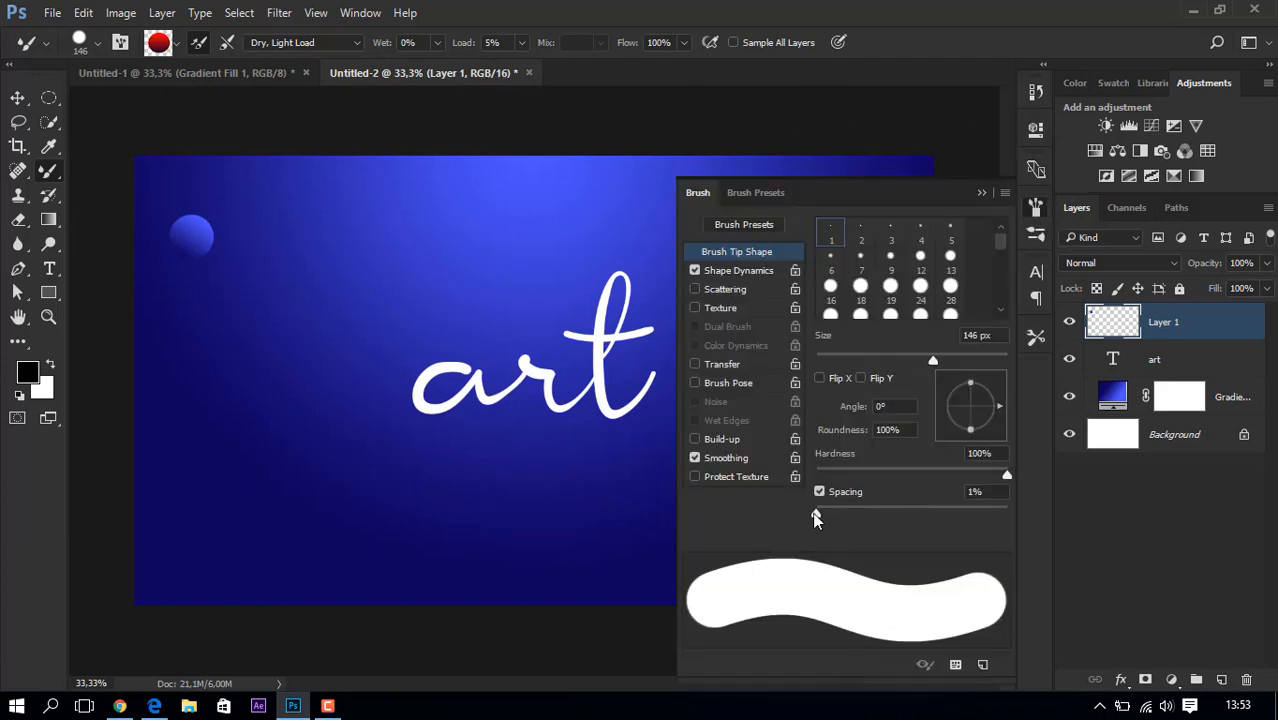
{"action": "left_click_drag", "start_coordinate": [985, 496], "coordinate": [950, 494]}
{"action": "left_click", "coordinate": [980, 192]}
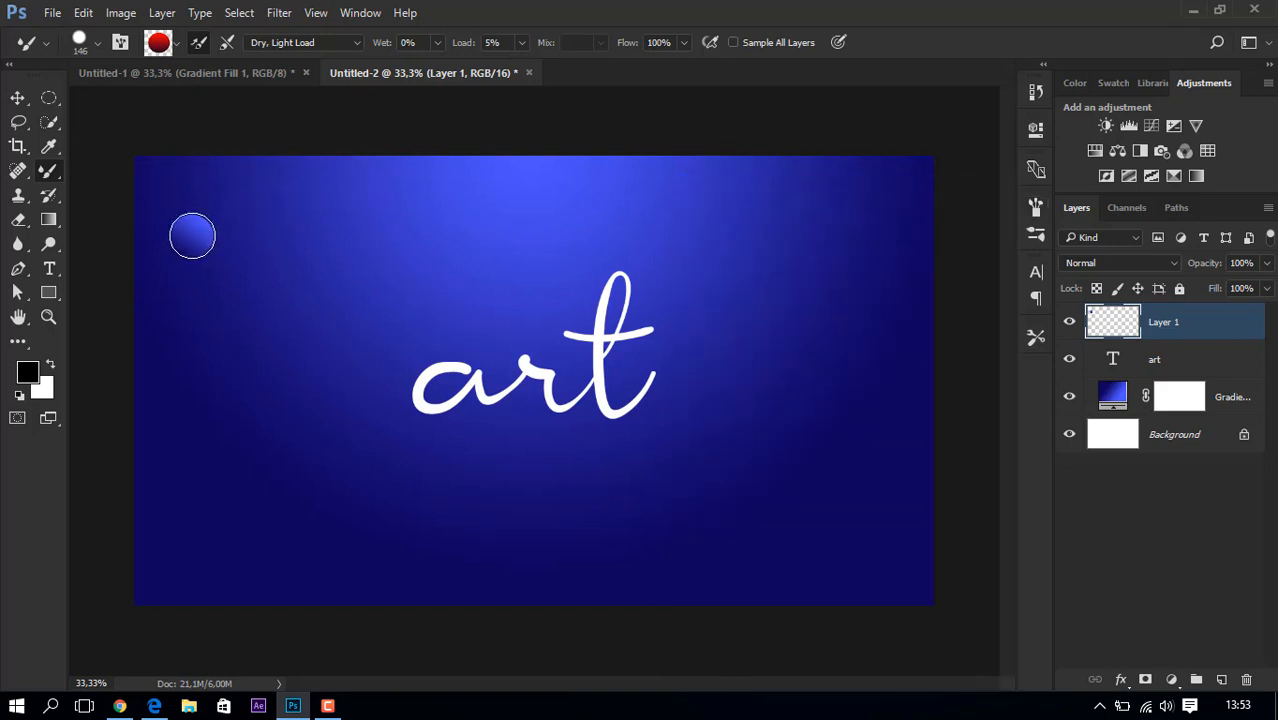
Load the Mixer Brush with a sample of the blue gradient circle and add a new layer above it.
{"action": "key", "text": "alt"}
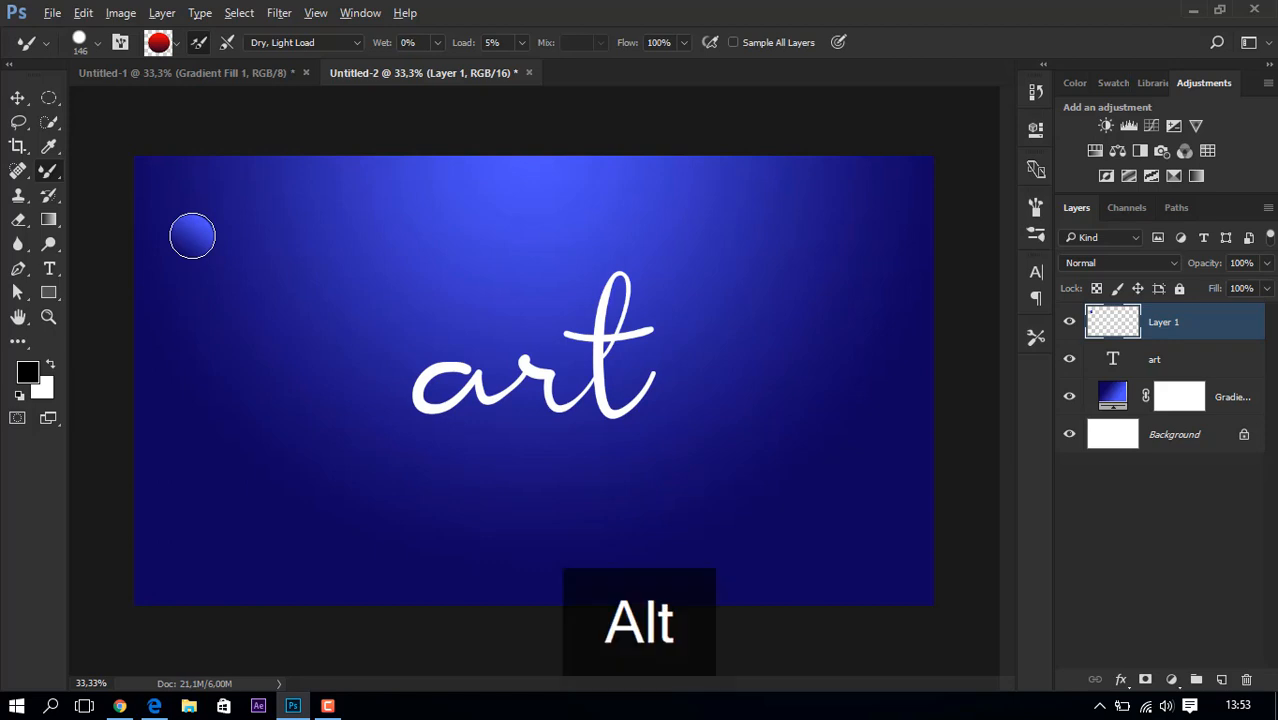
{"action": "left_click", "coordinate": [192, 236], "text": "alt"}
{"action": "left_click", "coordinate": [1221, 679]}
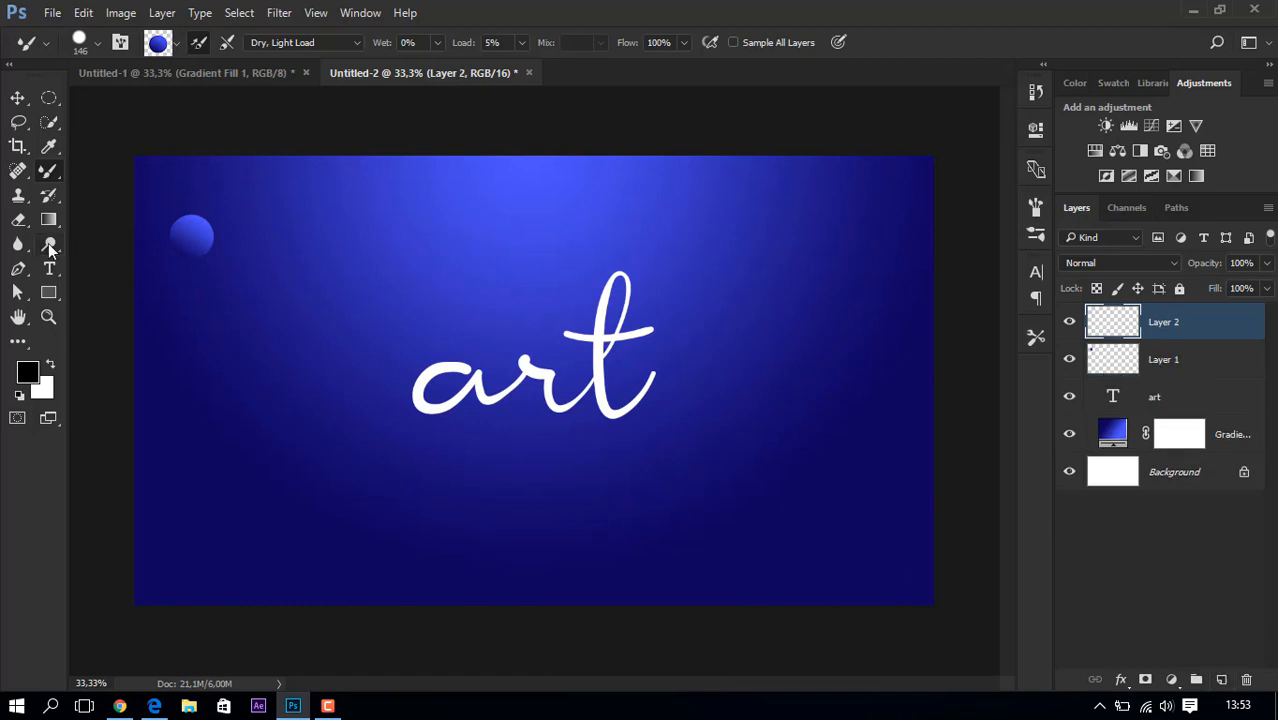
Trace the centre line of the letter "a" with the Pen tool in Path mode.
{"action": "left_click", "coordinate": [19, 270]}
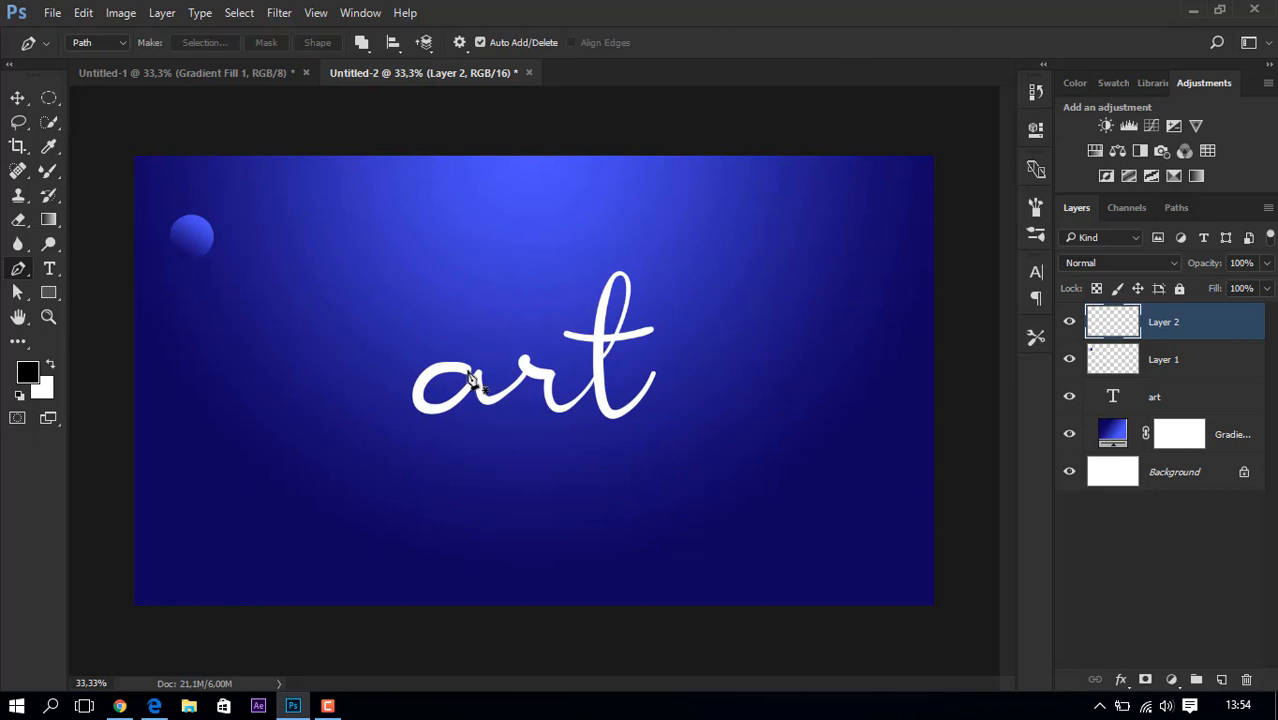
{"action": "left_click_drag", "start_coordinate": [467, 371], "coordinate": [438, 368]}
{"action": "left_click", "coordinate": [479, 376]}
{"action": "left_click_drag", "start_coordinate": [481, 380], "coordinate": [543, 321]}
{"action": "left_click_drag", "start_coordinate": [440, 368], "coordinate": [396, 354]}
{"action": "left_click_drag", "start_coordinate": [409, 436], "coordinate": [405, 459]}
{"action": "left_click_drag", "start_coordinate": [396, 354], "coordinate": [393, 345]}
Continue the path through the letter "r" to the stem of the "t" and end it there.
{"action": "left_click_drag", "start_coordinate": [518, 384], "coordinate": [527, 372]}
{"action": "left_click_drag", "start_coordinate": [533, 308], "coordinate": [502, 395]}
{"action": "key", "text": "ctrl+plus"}
{"action": "left_click_drag", "start_coordinate": [509, 349], "coordinate": [498, 383]}
{"action": "left_click_drag", "start_coordinate": [521, 362], "coordinate": [532, 343]}
{"action": "left_click_drag", "start_coordinate": [511, 351], "coordinate": [541, 323]}
{"action": "left_click", "coordinate": [565, 371]}
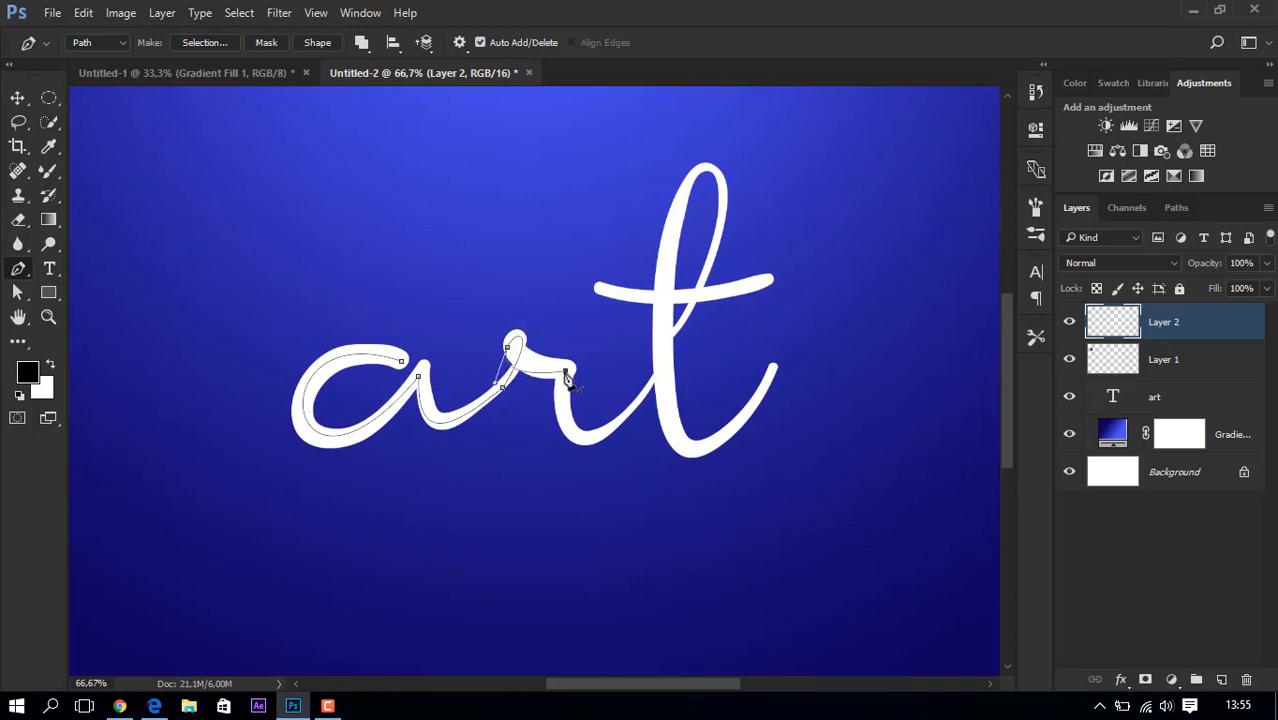
{"action": "left_click_drag", "start_coordinate": [651, 379], "coordinate": [757, 237]}
{"action": "key", "text": "Escape"}
Start a separate path on the stem of the "t" and curve it around the letter's upper loop.
{"action": "left_click_drag", "start_coordinate": [666, 341], "coordinate": [700, 308]}
{"action": "left_click_drag", "start_coordinate": [674, 219], "coordinate": [609, 348]}
{"action": "left_click_drag", "start_coordinate": [700, 308], "coordinate": [740, 261]}
{"action": "scroll", "coordinate": [730, 118], "scroll_direction": "up", "scroll_amount": 3}
{"action": "left_click_drag", "start_coordinate": [738, 176], "coordinate": [736, 160]}
Extend the path down the stem of the "t" to its tail, adjusting the curve handles to follow the letter.
{"action": "left_click_drag", "start_coordinate": [748, 500], "coordinate": [801, 425]}
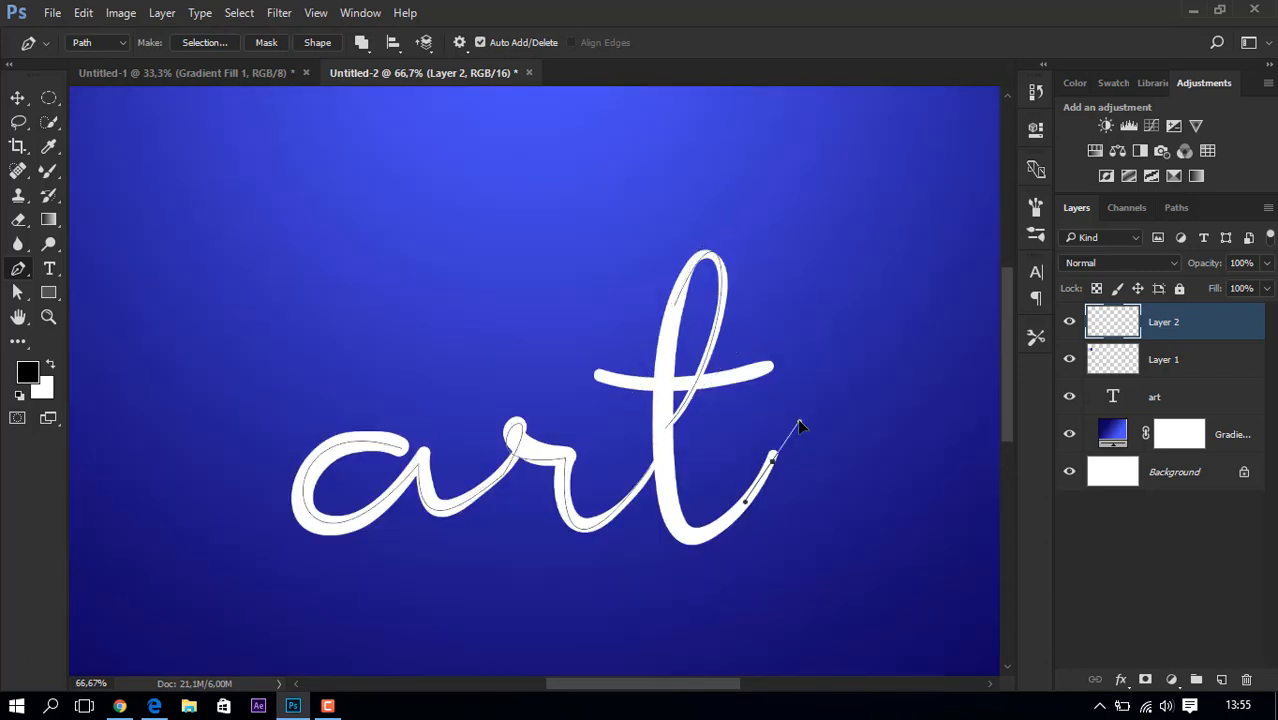
{"action": "key", "text": "ctrl+z"}
{"action": "left_click_drag", "start_coordinate": [851, 331], "coordinate": [859, 286]}
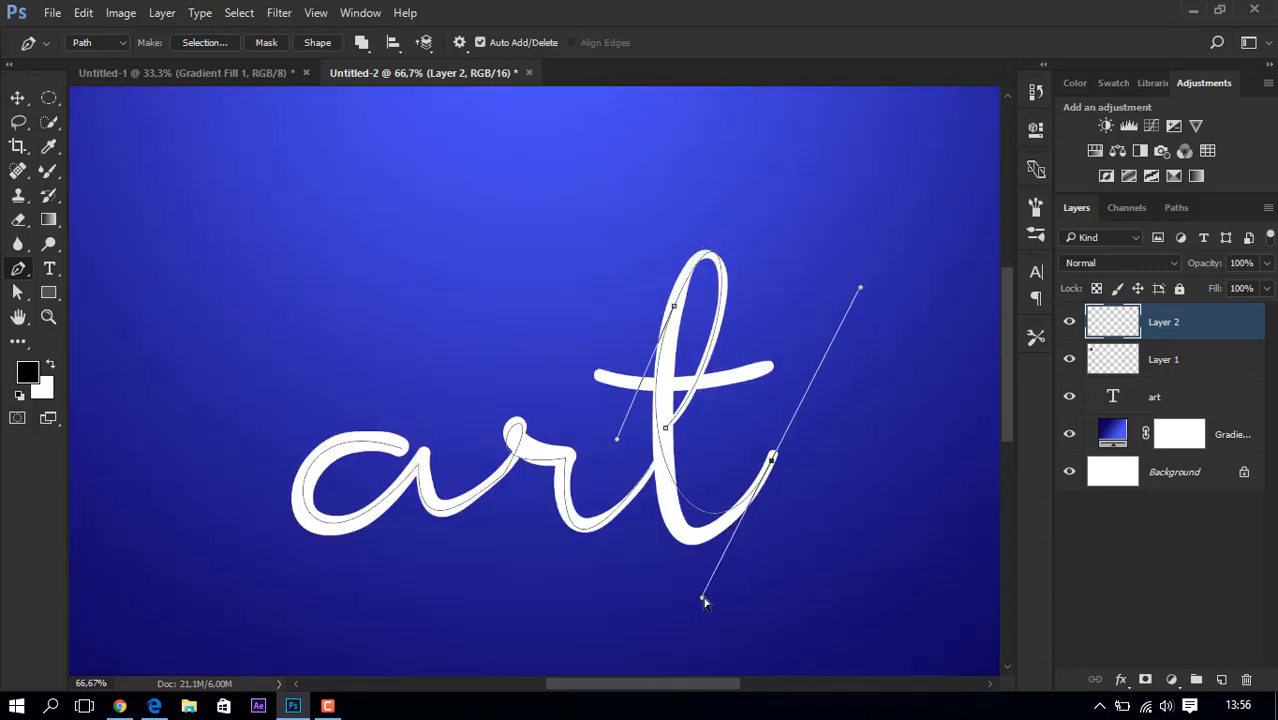
{"action": "left_click_drag", "start_coordinate": [704, 598], "coordinate": [690, 654]}
{"action": "left_click_drag", "start_coordinate": [616, 439], "coordinate": [619, 449]}
{"action": "key", "text": "Escape"}
Draw a separate curved path along the crossbar of the "t" and select all the lettering paths.
{"action": "left_click", "coordinate": [599, 374]}
{"action": "left_click_drag", "start_coordinate": [770, 367], "coordinate": [842, 341]}
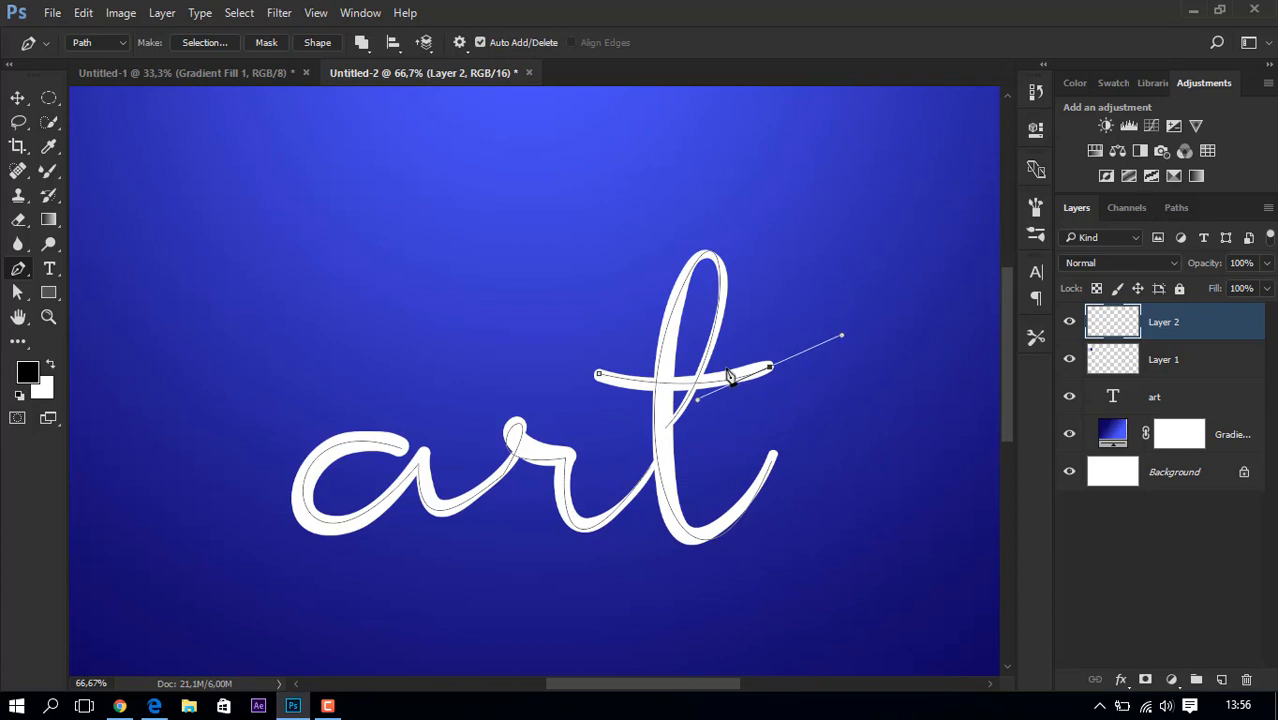
{"action": "key", "text": "ctrl+minus"}
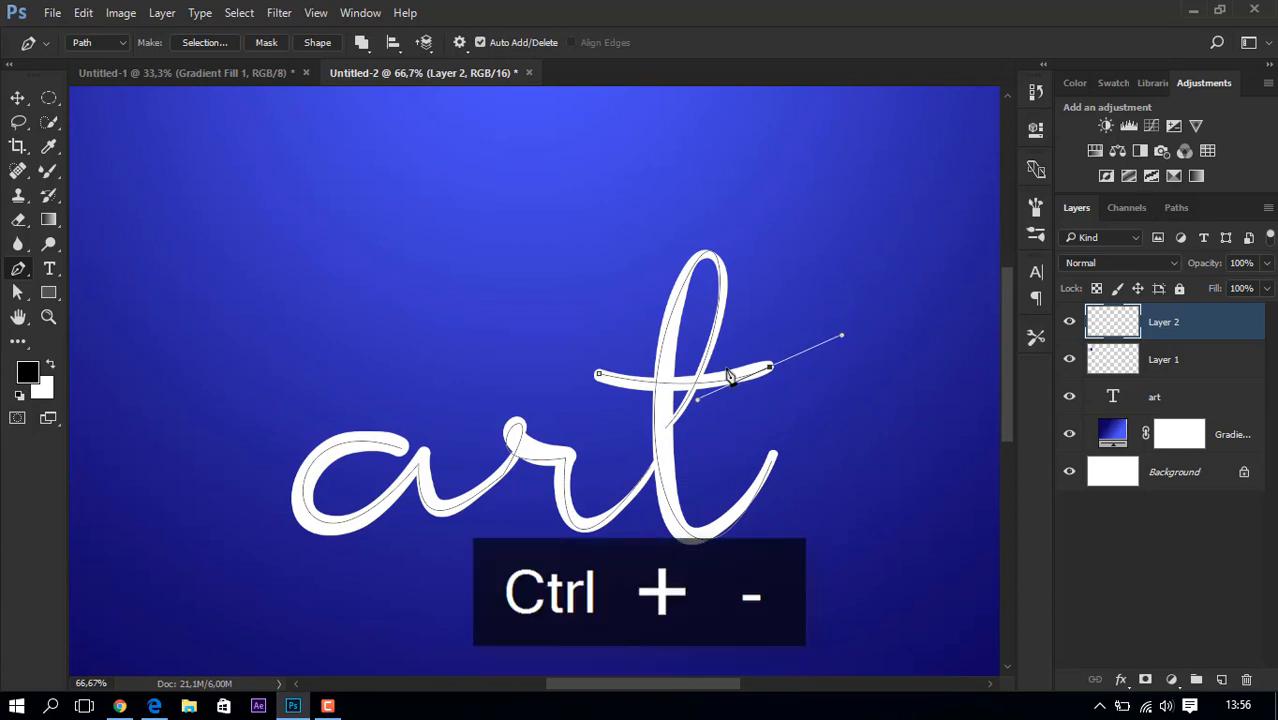
{"action": "key", "text": "ctrl+minus"}
{"action": "key", "text": "ctrl+minus"}
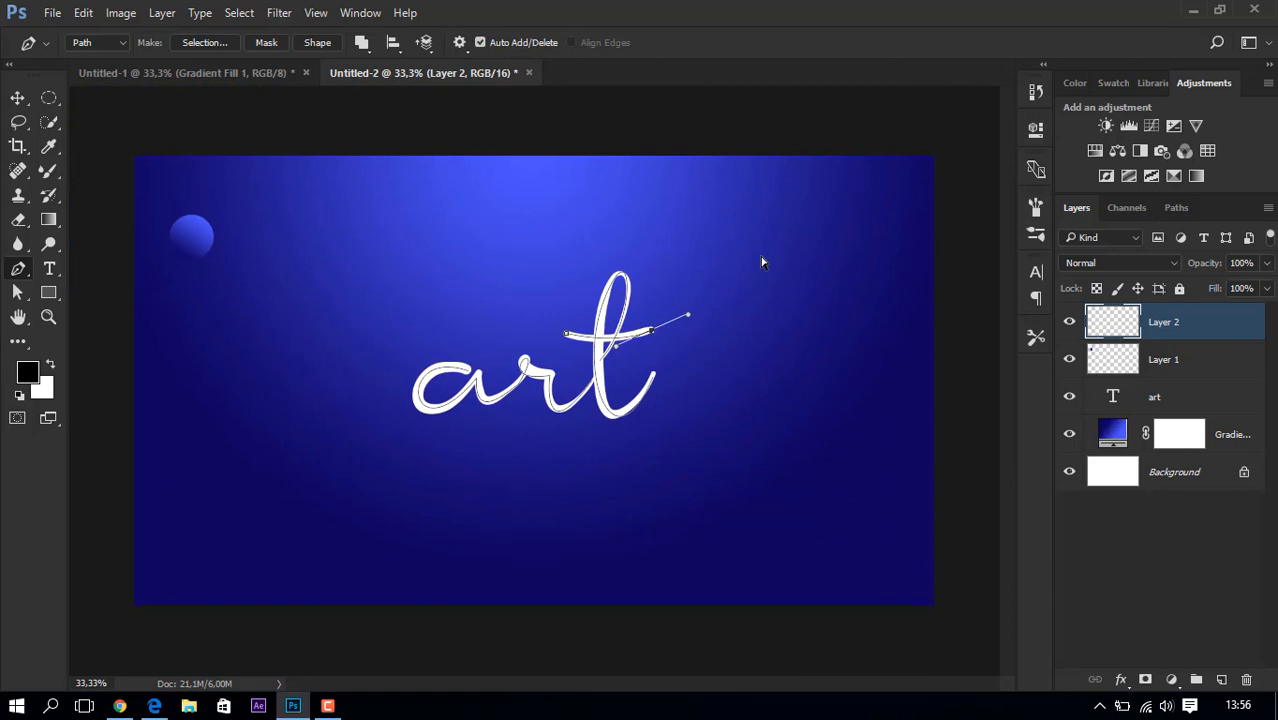
{"action": "left_click_drag", "start_coordinate": [761, 262], "coordinate": [314, 451]}
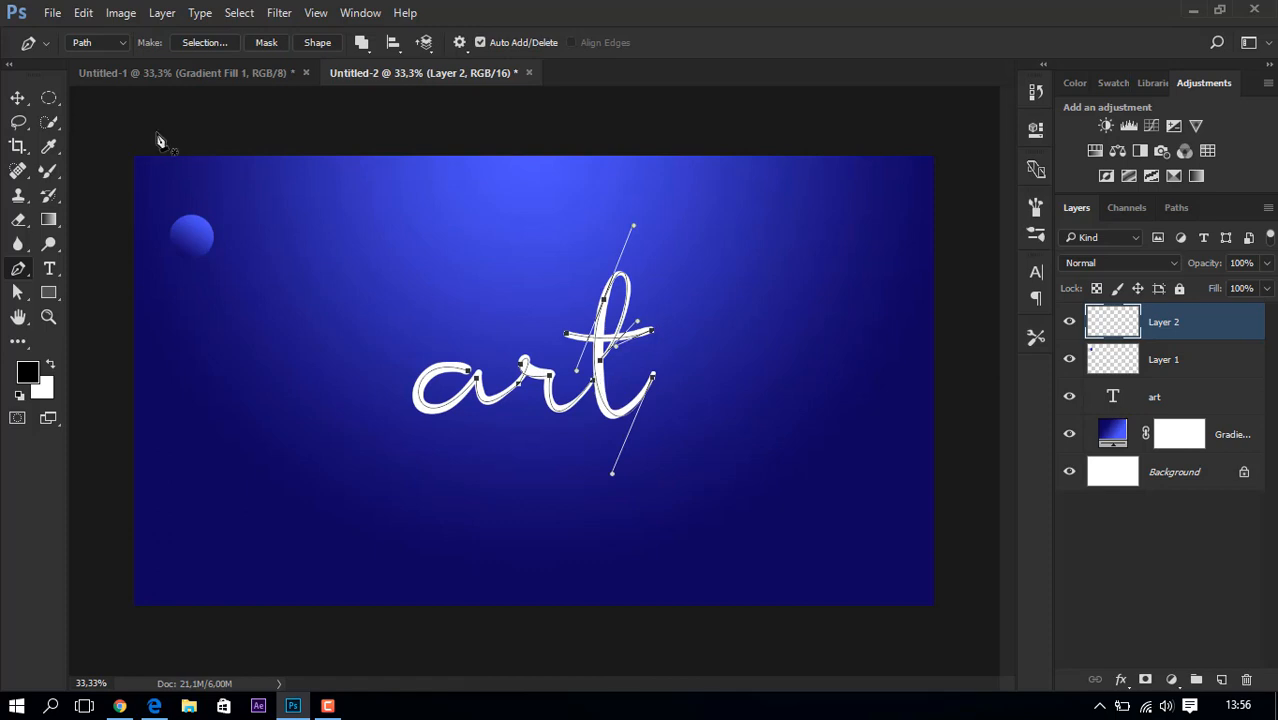
Reduce the Mixer Brush size to 53 px.
{"action": "left_click", "coordinate": [51, 172]}
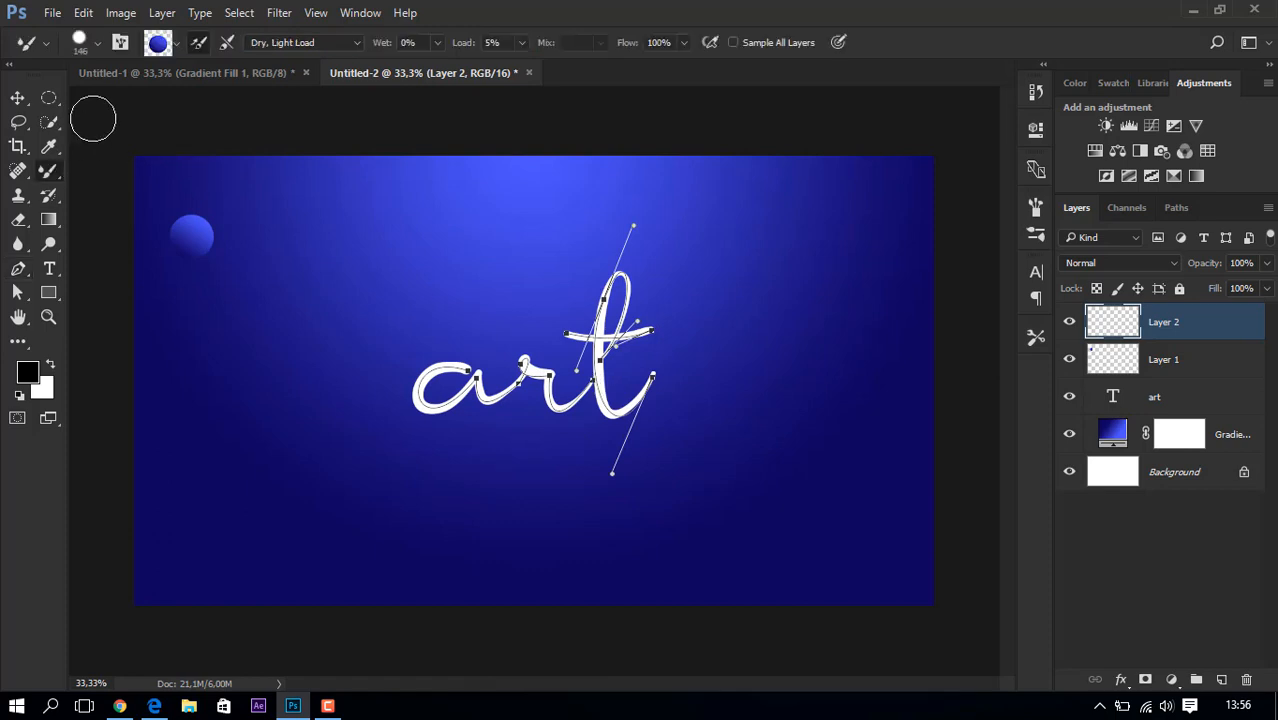
{"action": "left_click", "coordinate": [99, 46]}
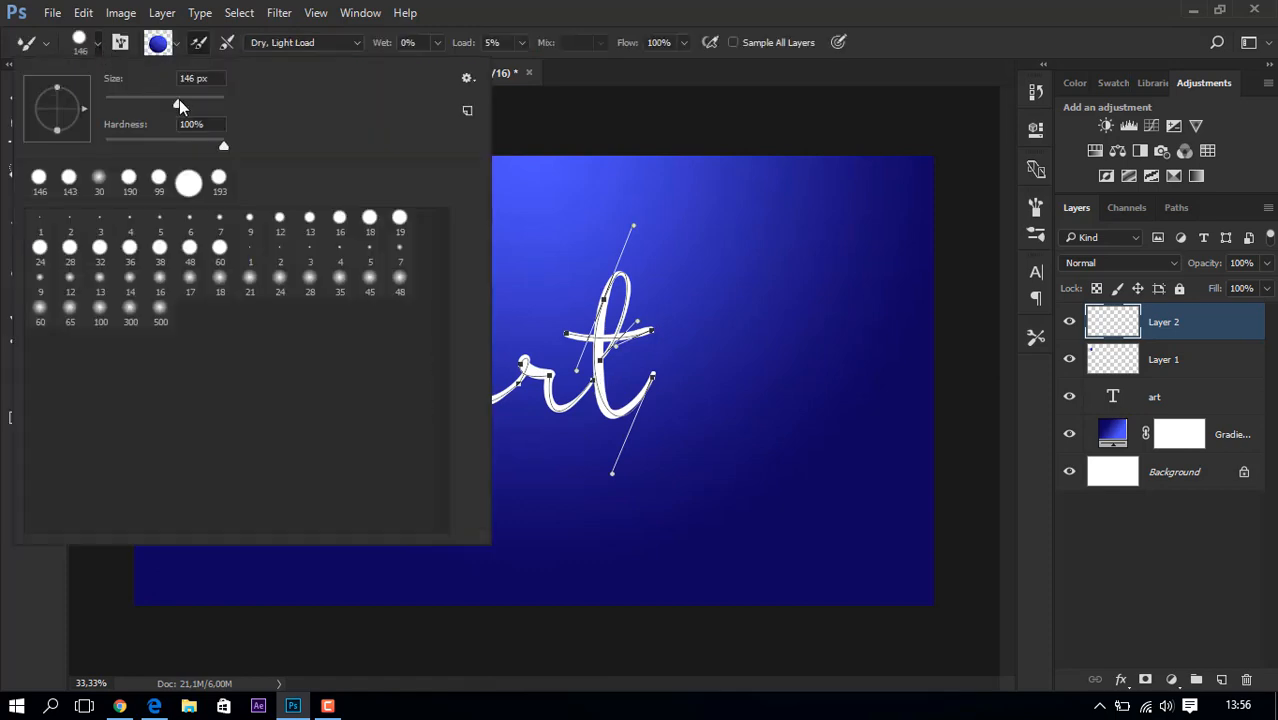
{"action": "left_click_drag", "start_coordinate": [179, 99], "coordinate": [143, 100]}
{"action": "left_click_drag", "start_coordinate": [143, 101], "coordinate": [140, 104]}
{"action": "left_click", "coordinate": [566, 79]}
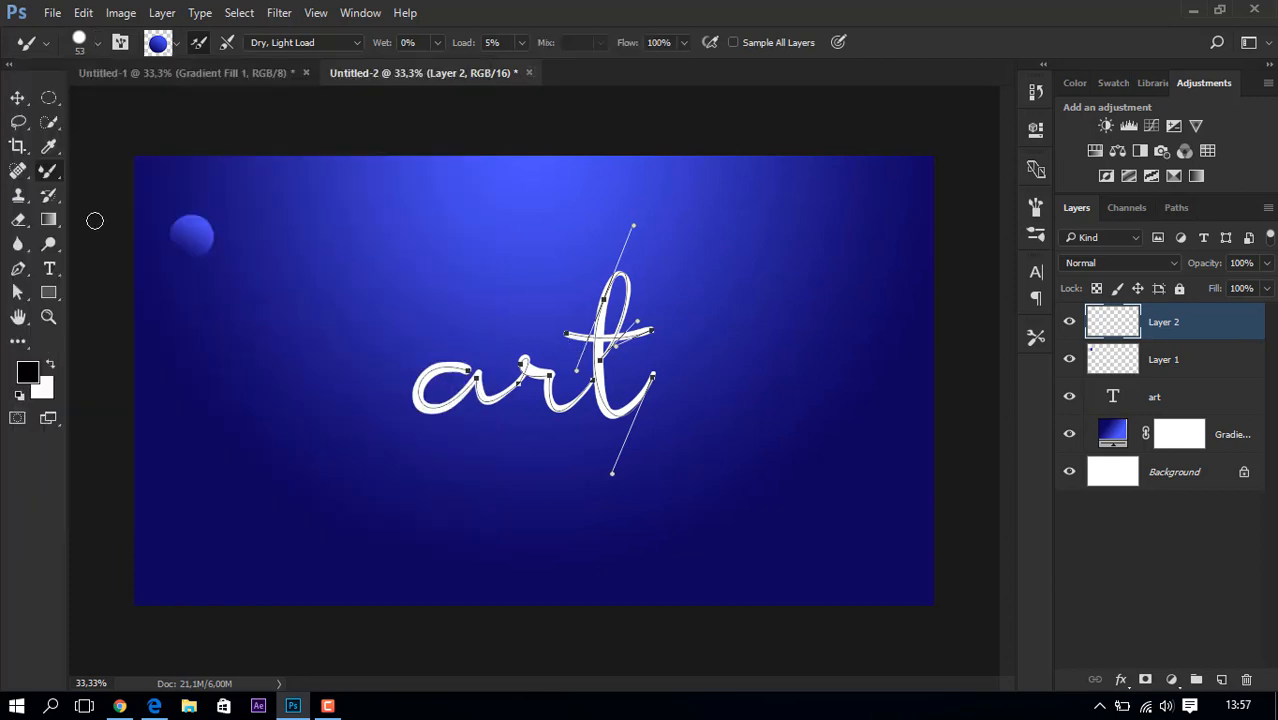
Try to stroke the selected "art" paths with the Mixer Brush Tool without simulated pressure, and undo the stroke.
{"action": "left_click", "coordinate": [18, 268]}
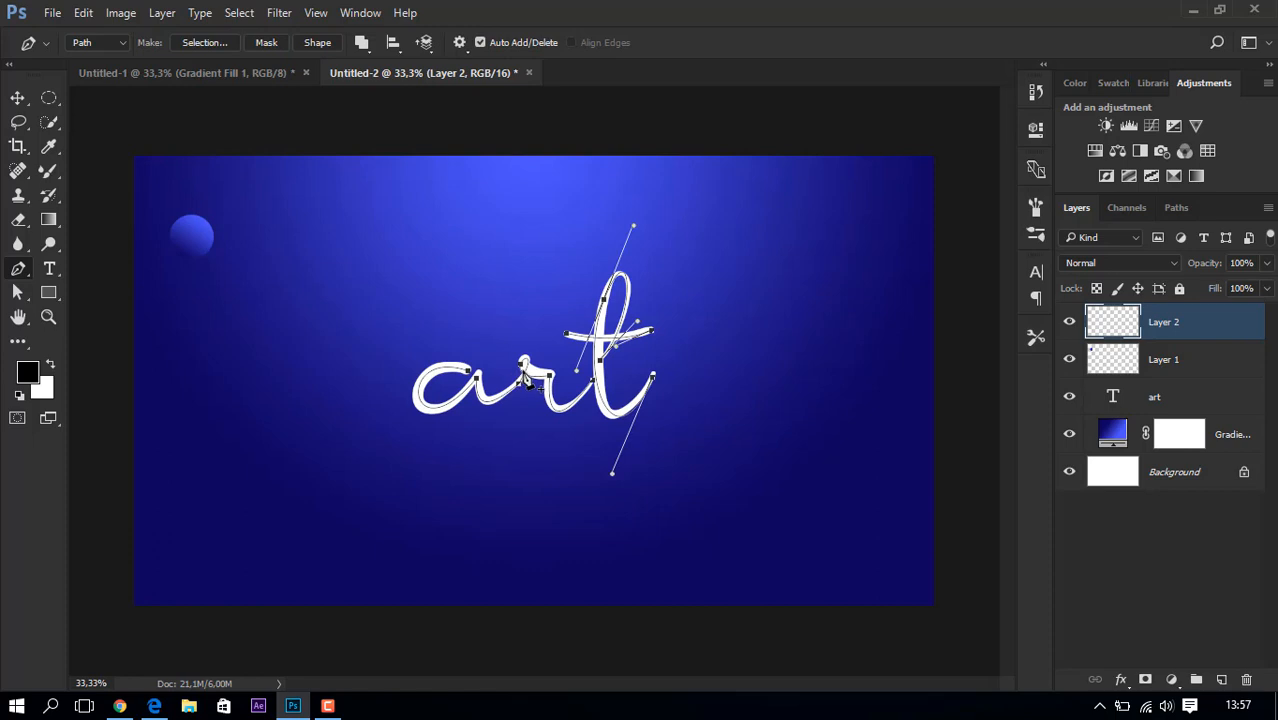
{"action": "right_click", "coordinate": [525, 378]}
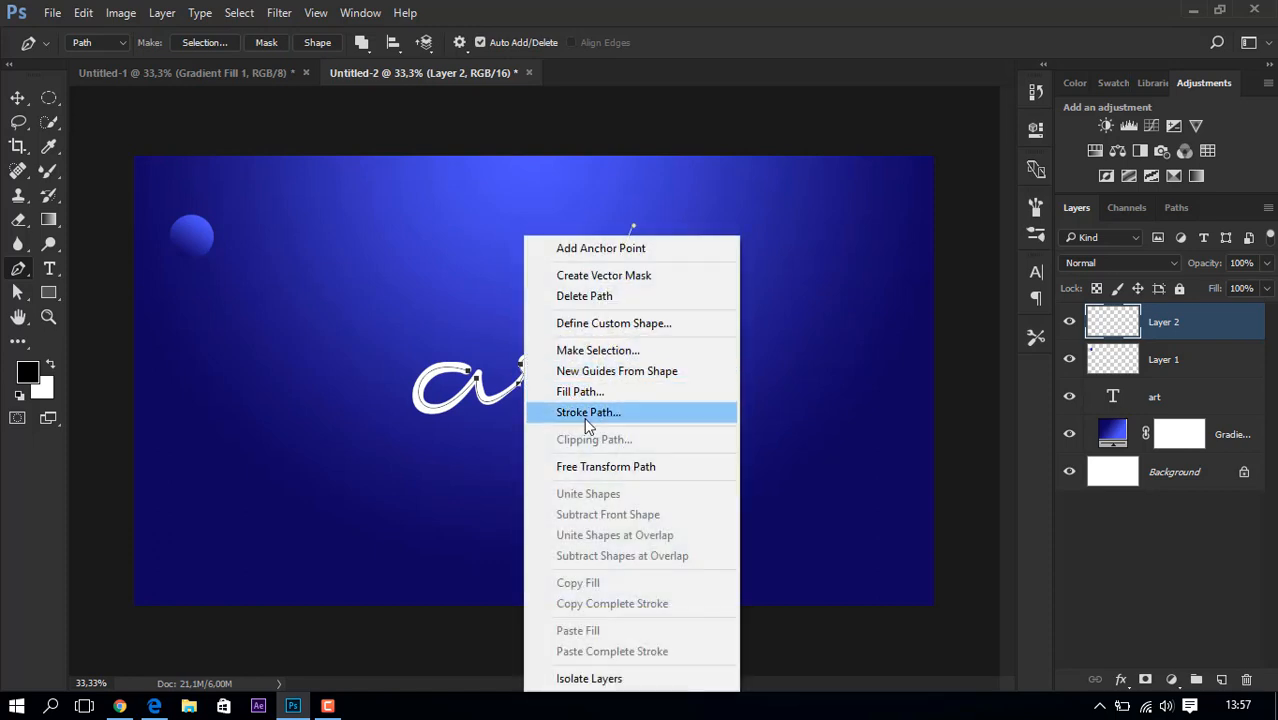
{"action": "left_click", "coordinate": [584, 417]}
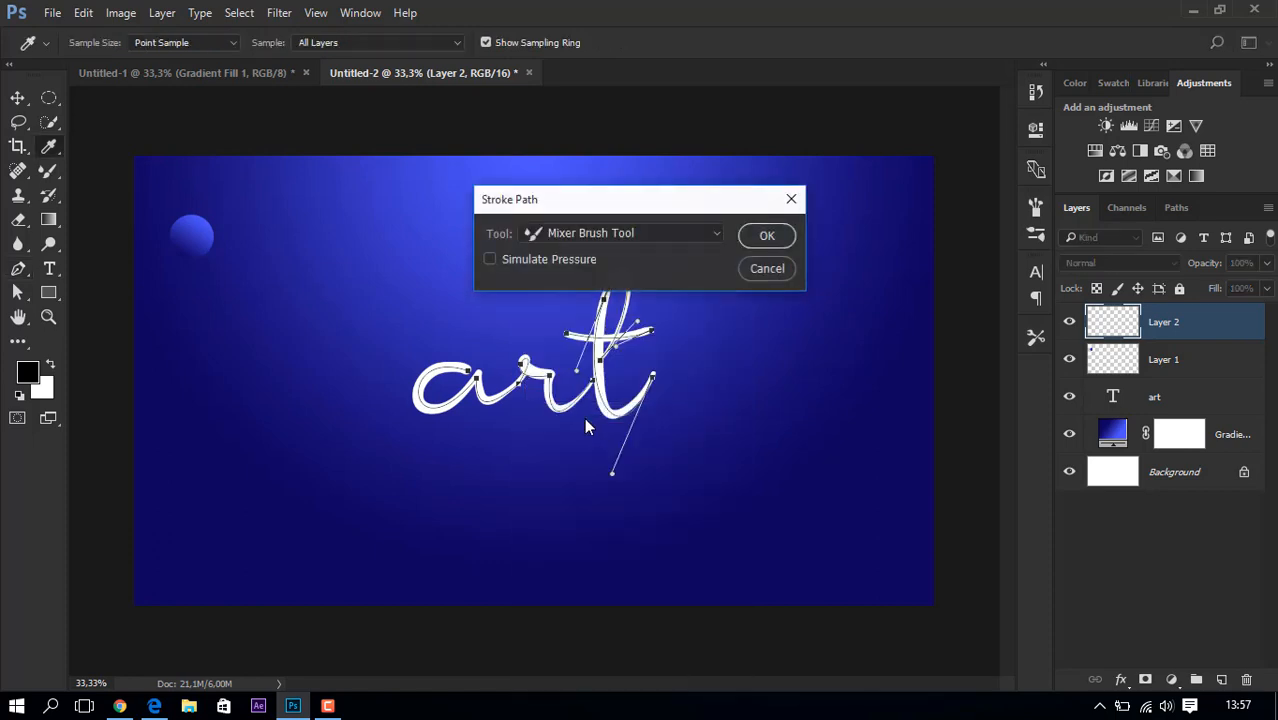
{"action": "left_click", "coordinate": [644, 235]}
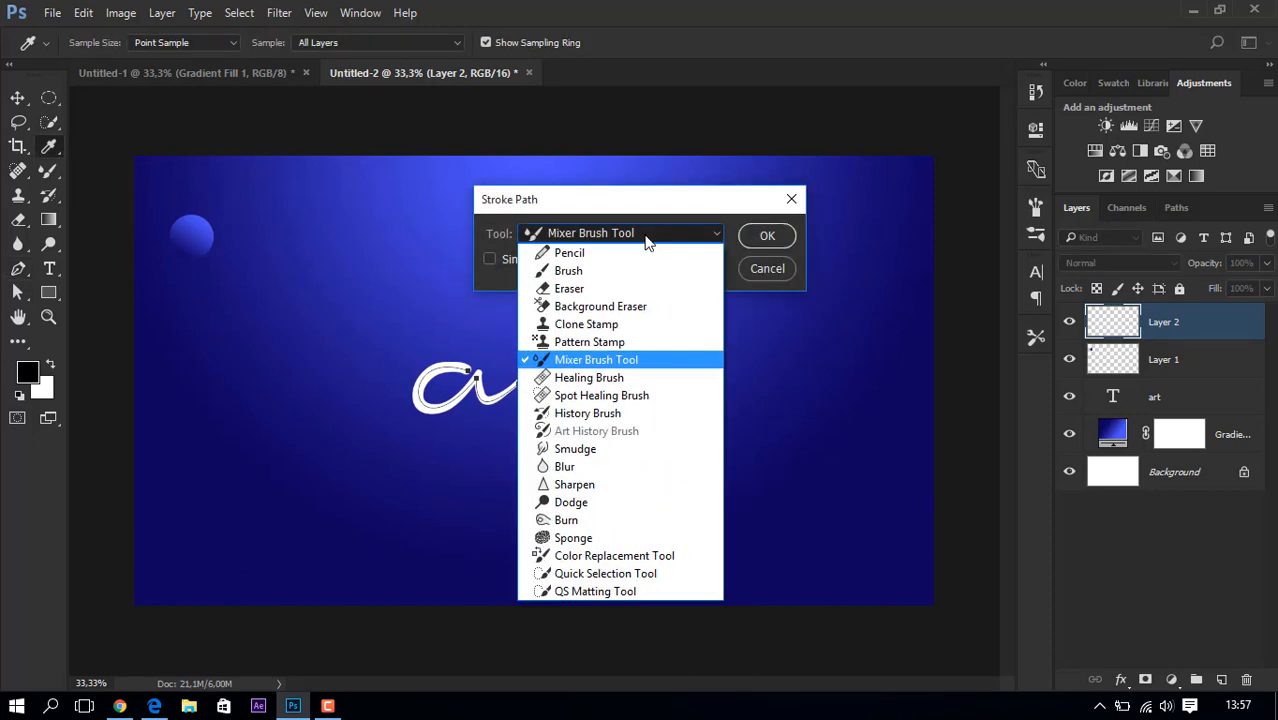
{"action": "left_click", "coordinate": [586, 362]}
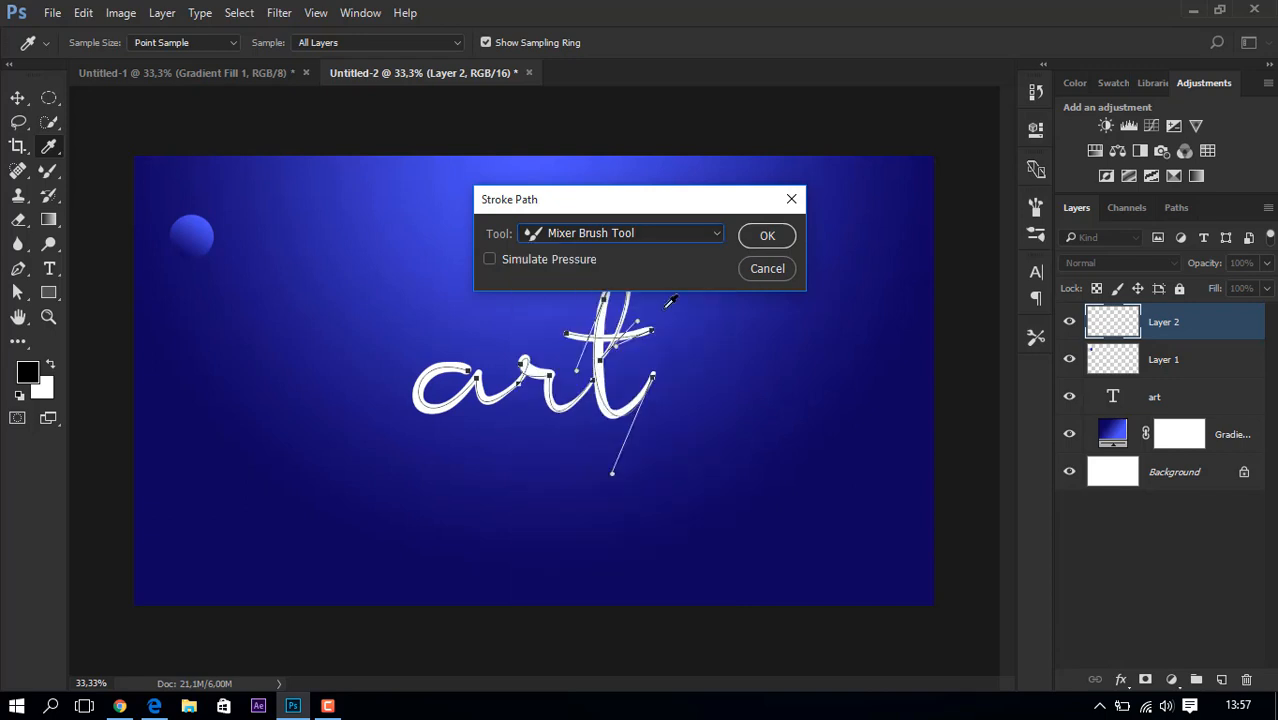
{"action": "left_click", "coordinate": [766, 237]}
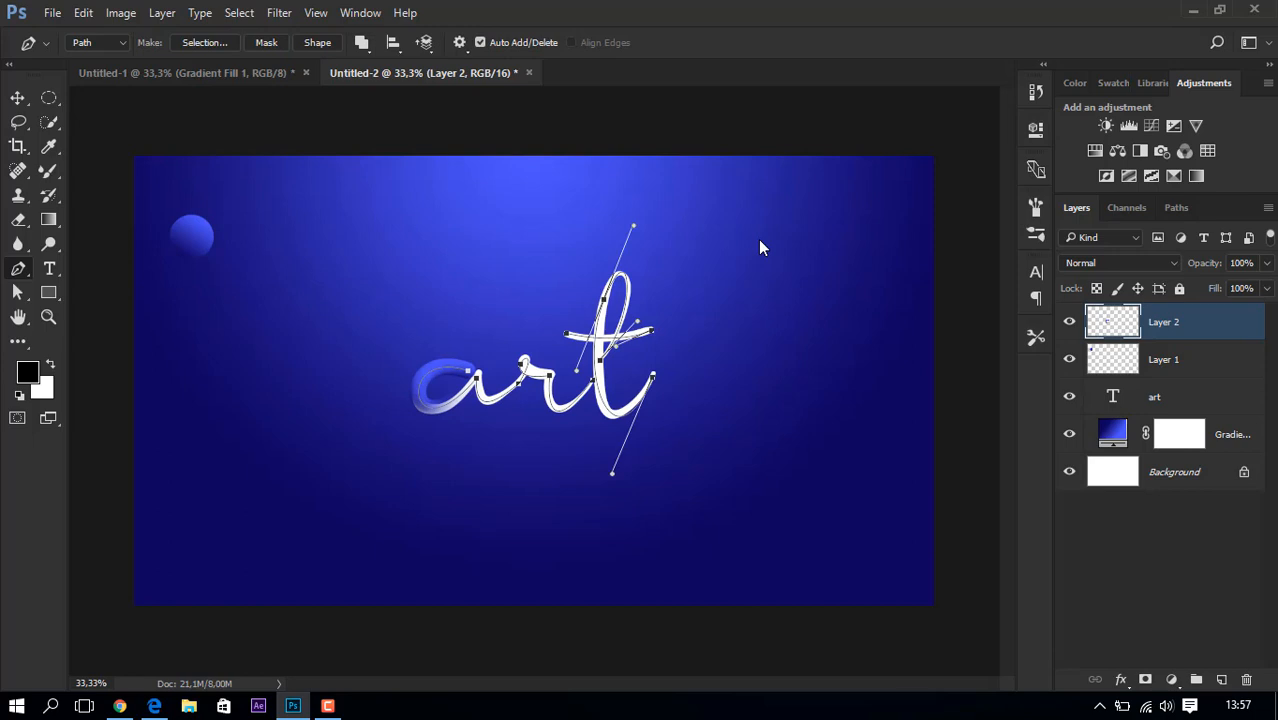
{"action": "key", "text": "ctrl+alt+z"}
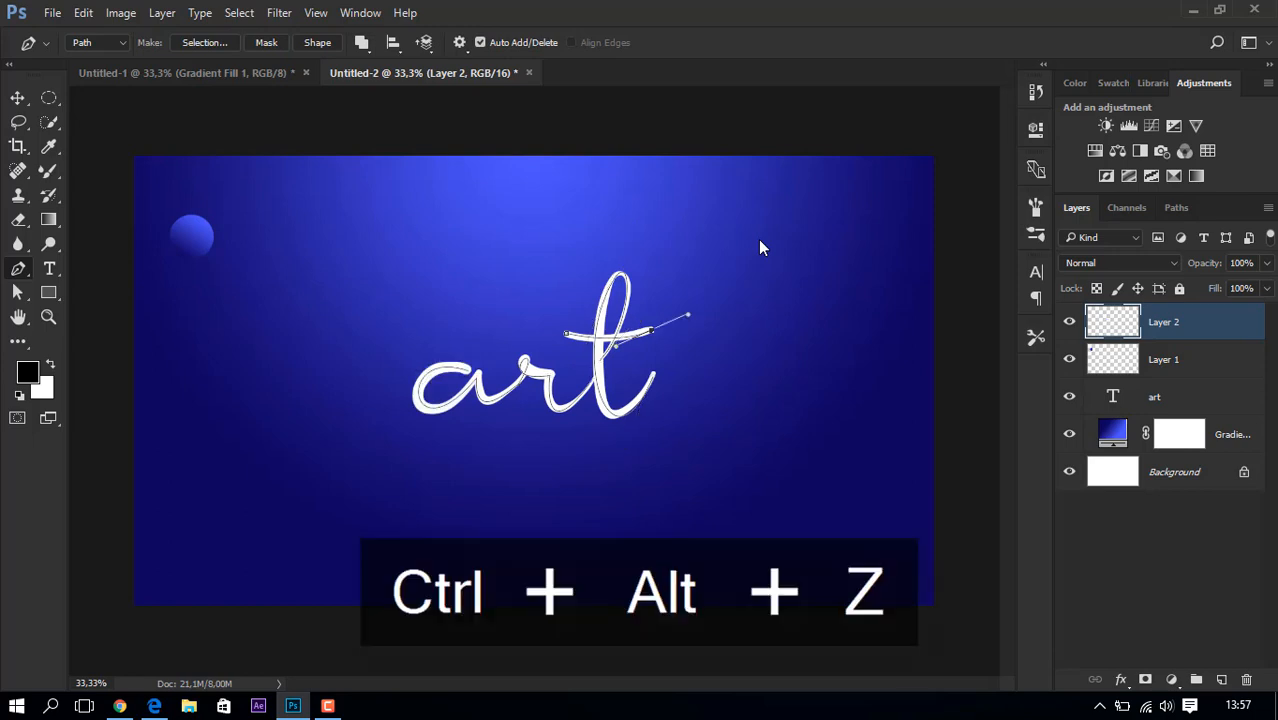
Set the Mixer Brush to the Dry, Heavy Load blending preset.
{"action": "left_click", "coordinate": [48, 168]}
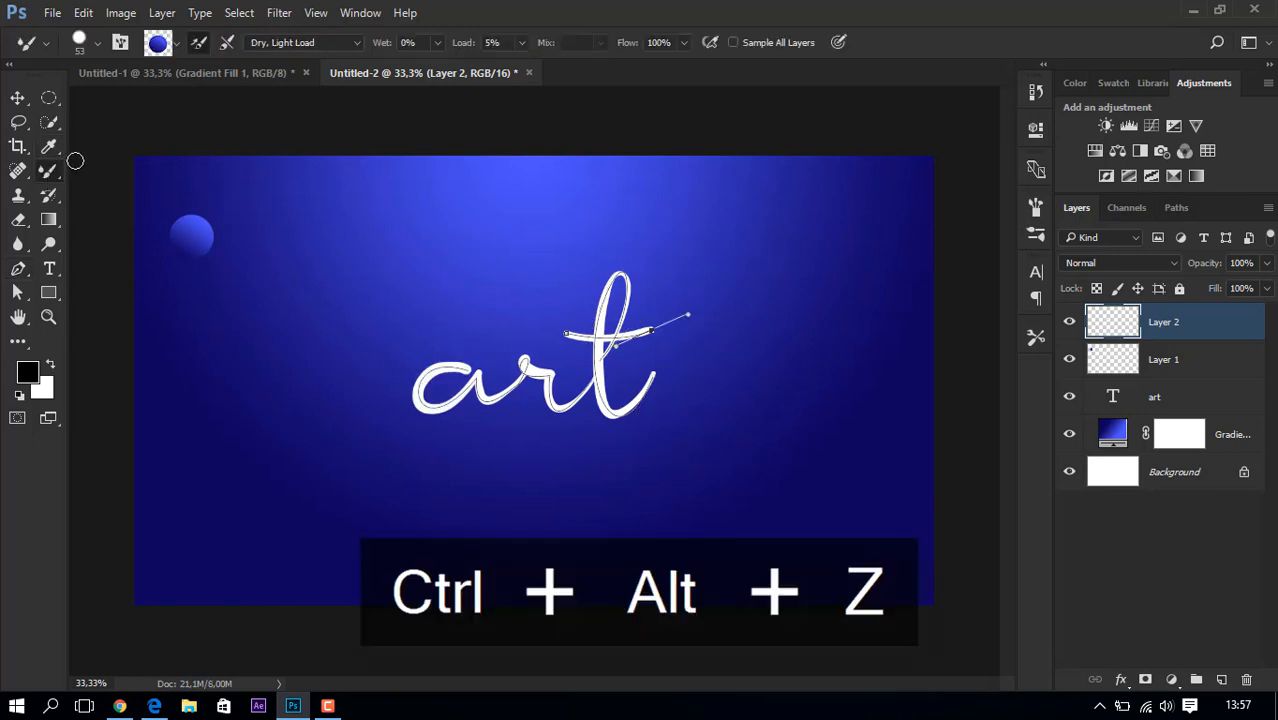
{"action": "left_click", "coordinate": [283, 46]}
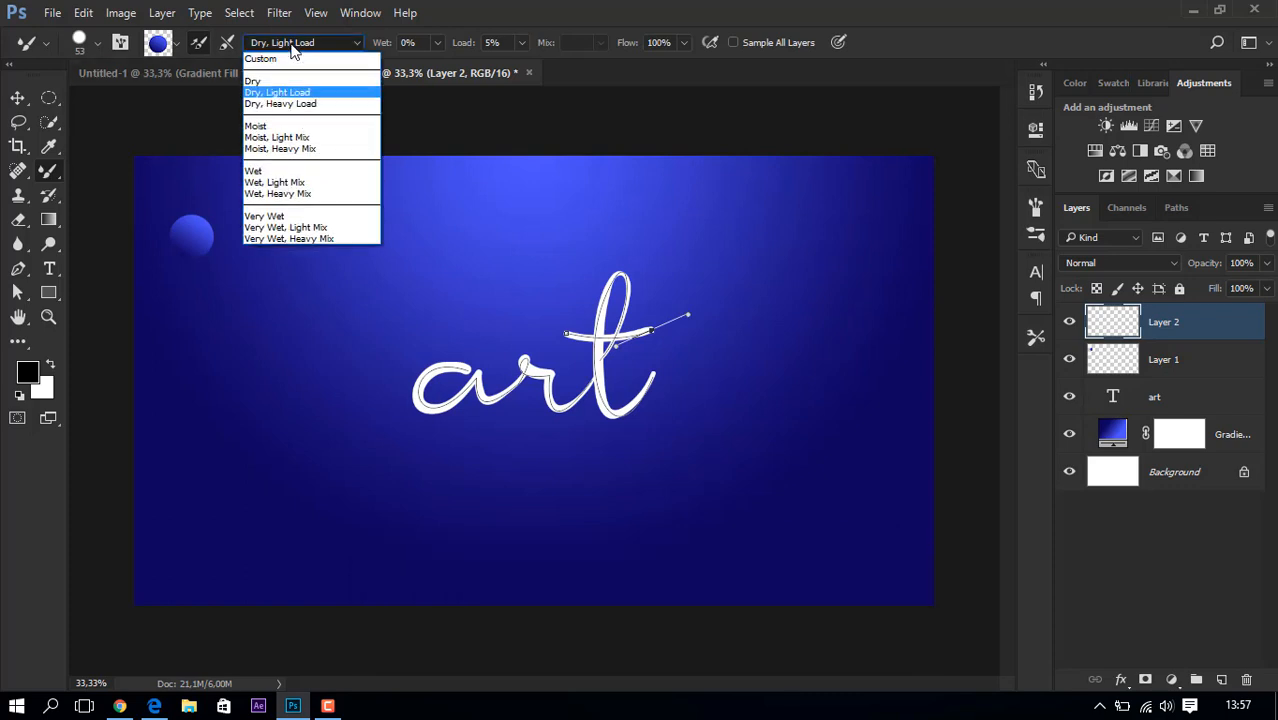
{"action": "left_click", "coordinate": [290, 104]}
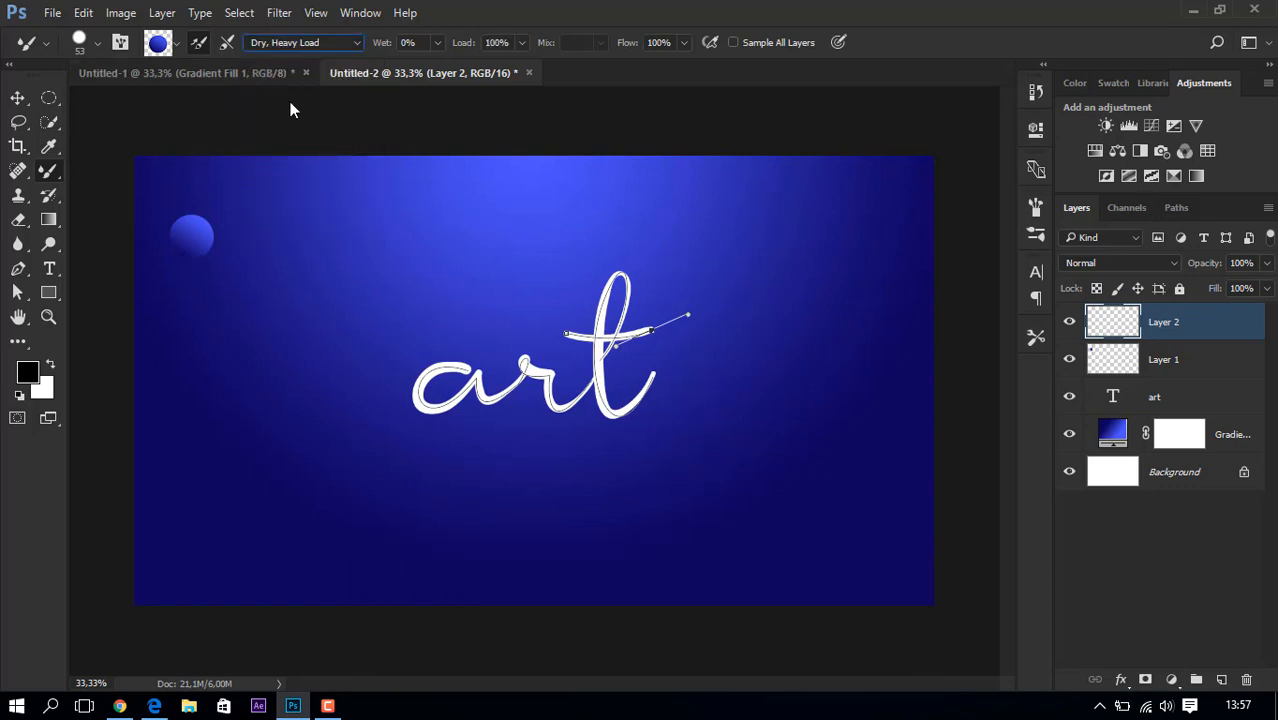
Select all the "art" paths and stroke them on Layer 2 with the Mixer Brush Tool, without simulated pressure.
{"action": "left_click", "coordinate": [22, 271]}
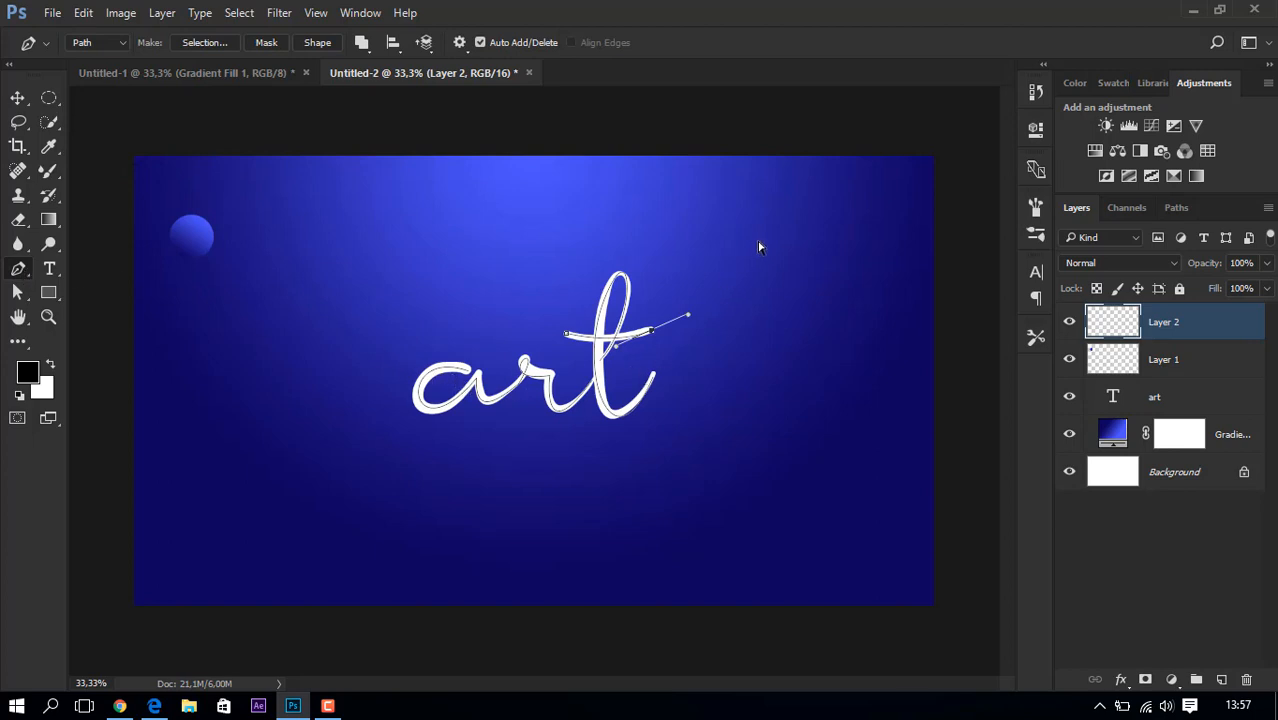
{"action": "left_click_drag", "start_coordinate": [758, 247], "coordinate": [500, 314]}
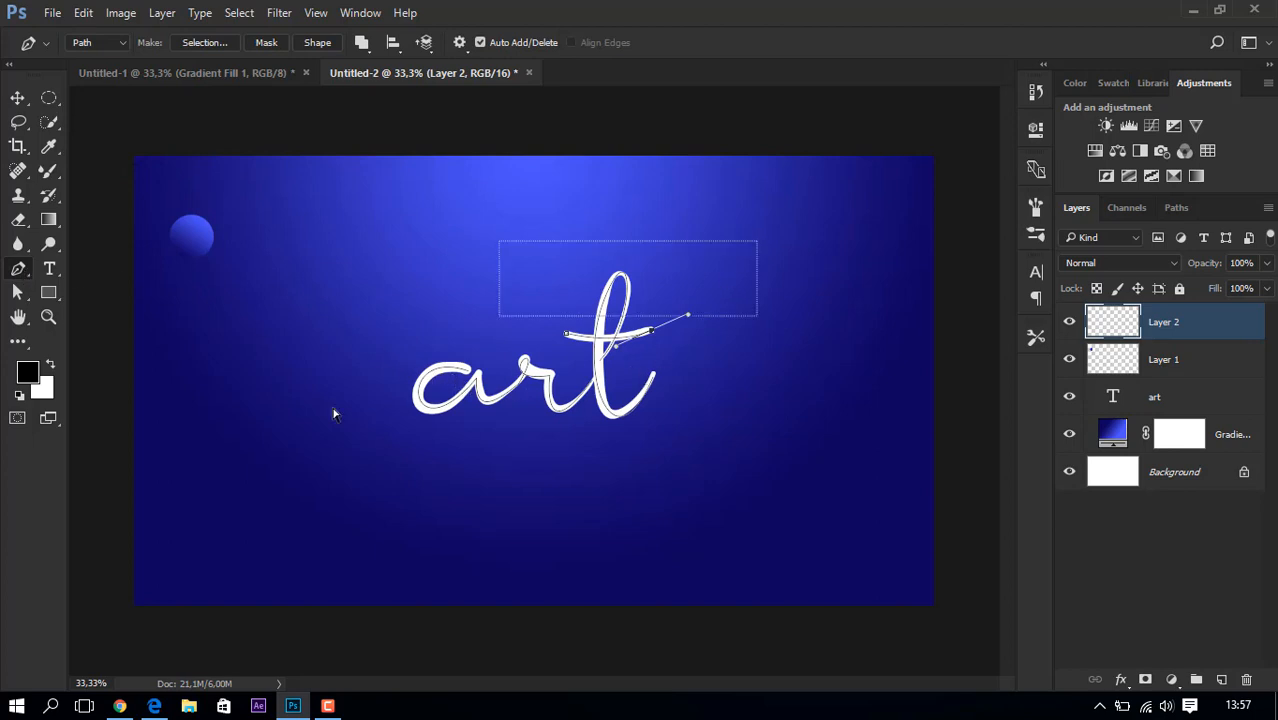
{"action": "right_click", "coordinate": [432, 418]}
{"action": "left_click", "coordinate": [510, 412]}
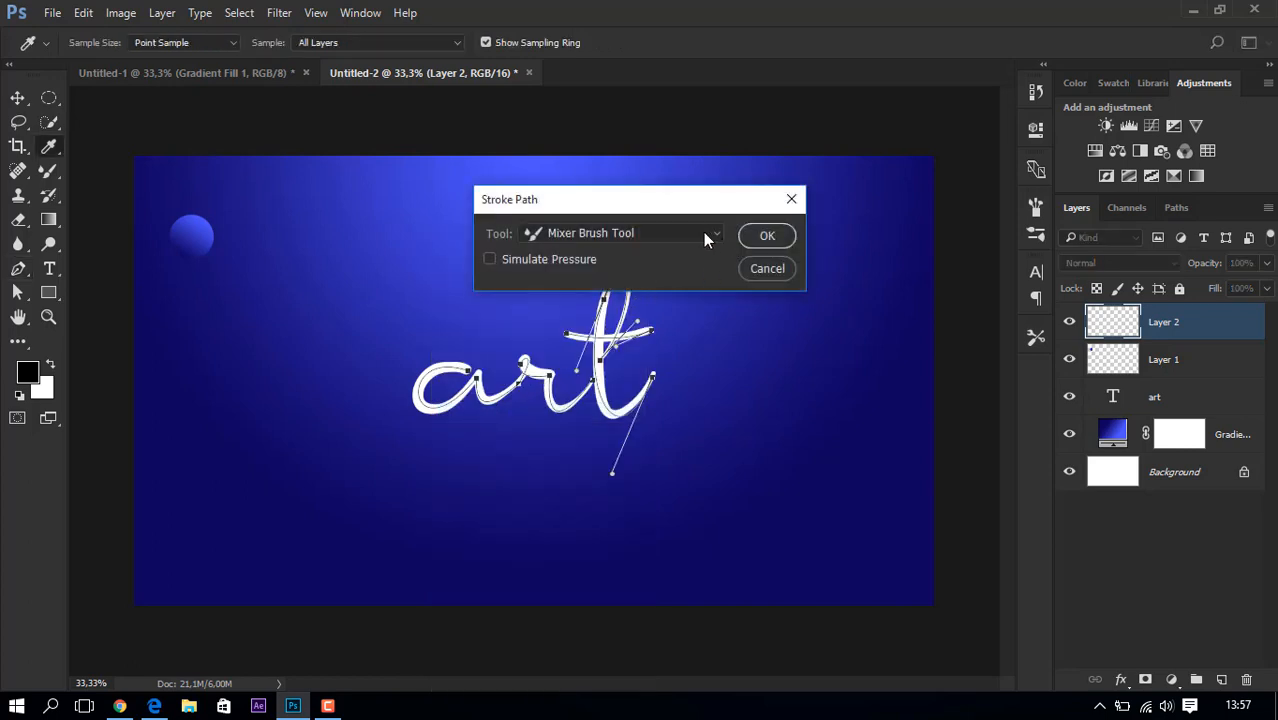
{"action": "left_click", "coordinate": [757, 236]}
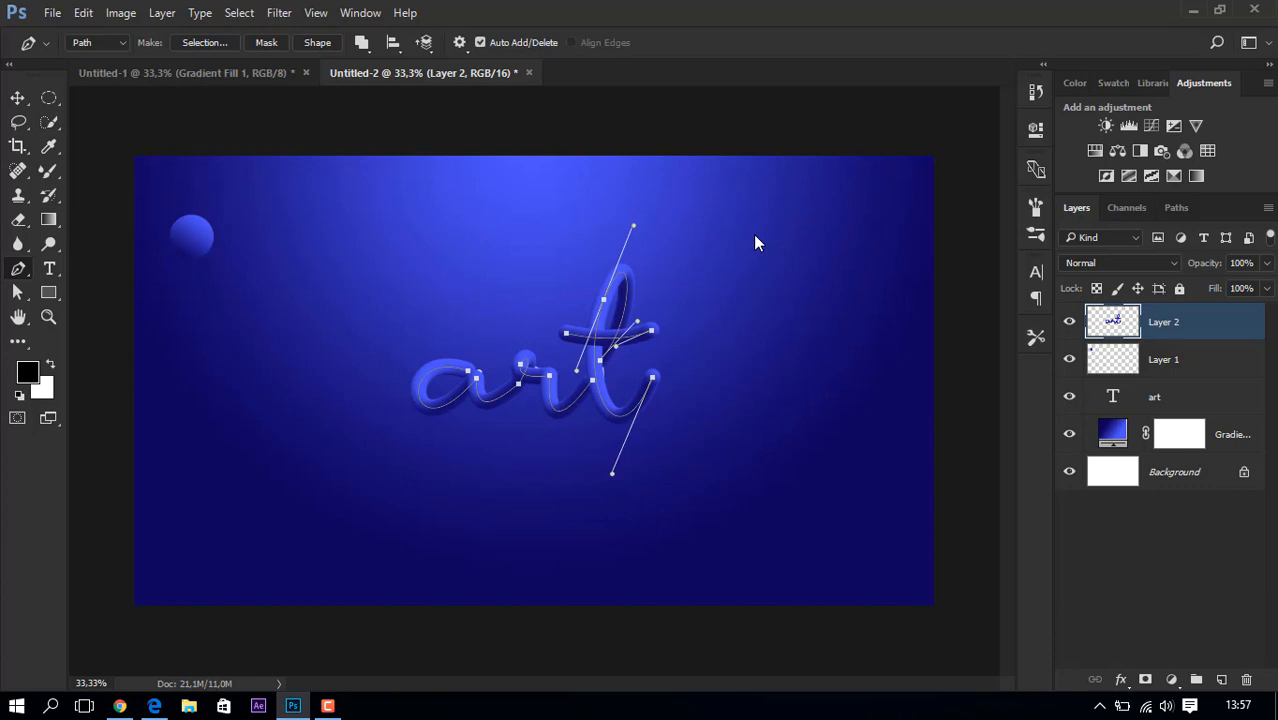
Delete the lettering paths and hide the original "art" text layer.
{"action": "key", "text": "Delete"}
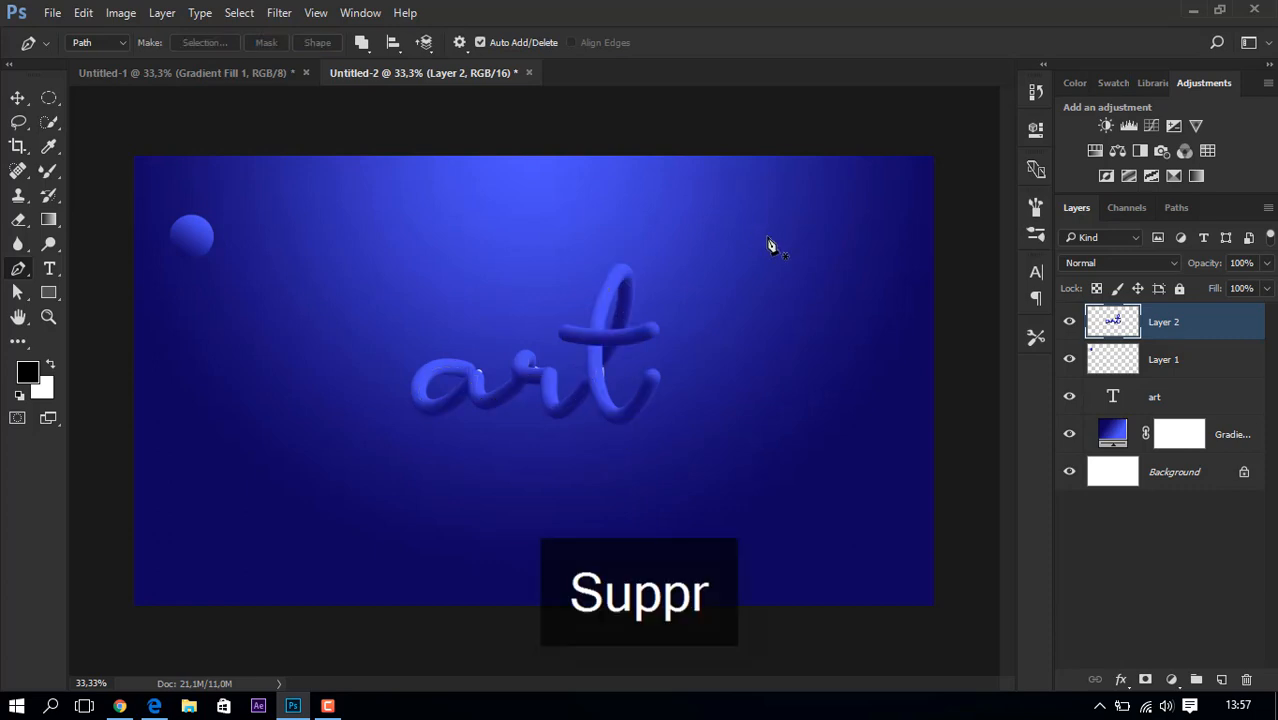
{"action": "left_click", "coordinate": [1069, 399]}
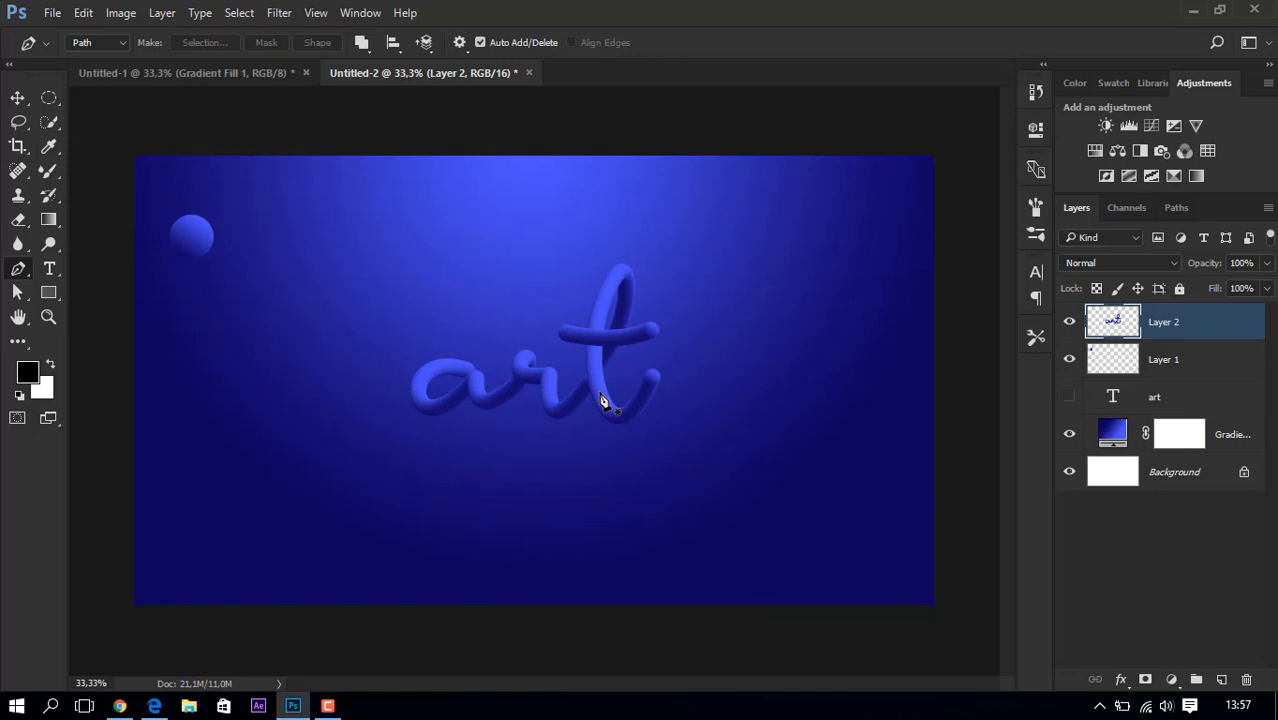
Free-transform the stroked lettering on Layer 2: centre it on the canvas at X 1280 px, Y 720 px and enlarge it slightly around its centre.
{"action": "key", "text": "ctrl+t"}
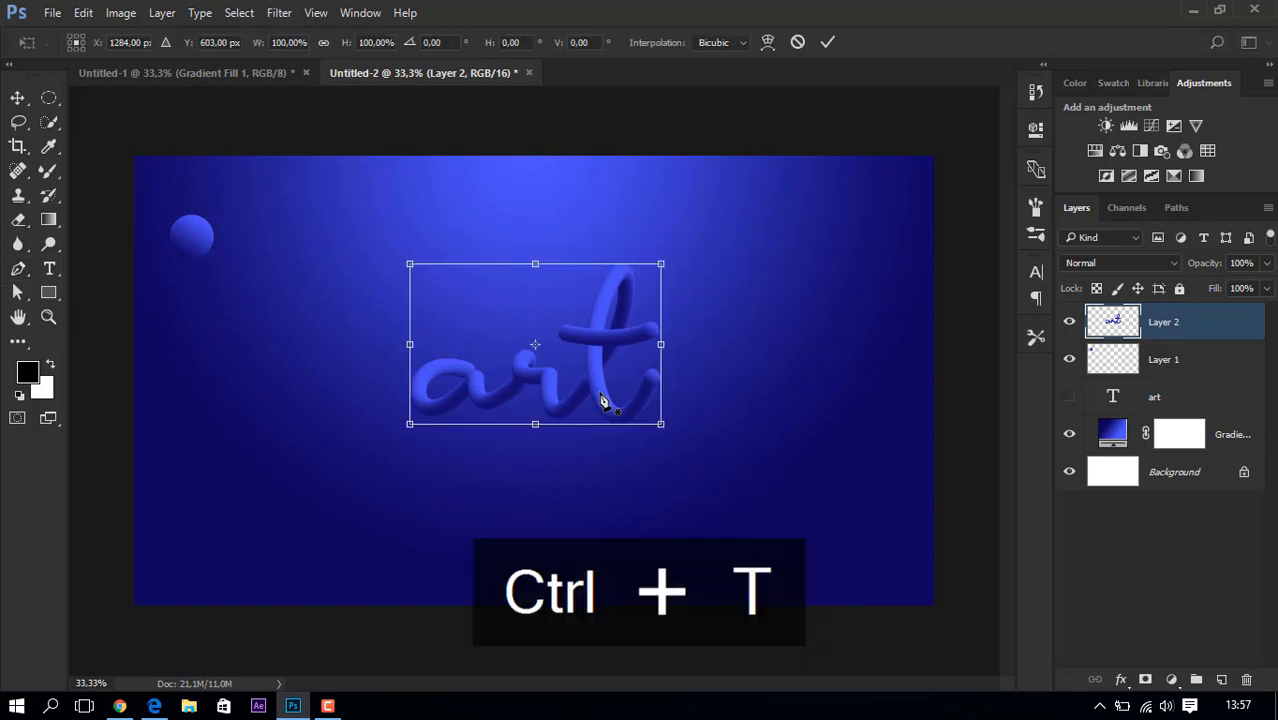
{"action": "left_click_drag", "start_coordinate": [601, 362], "coordinate": [599, 398]}
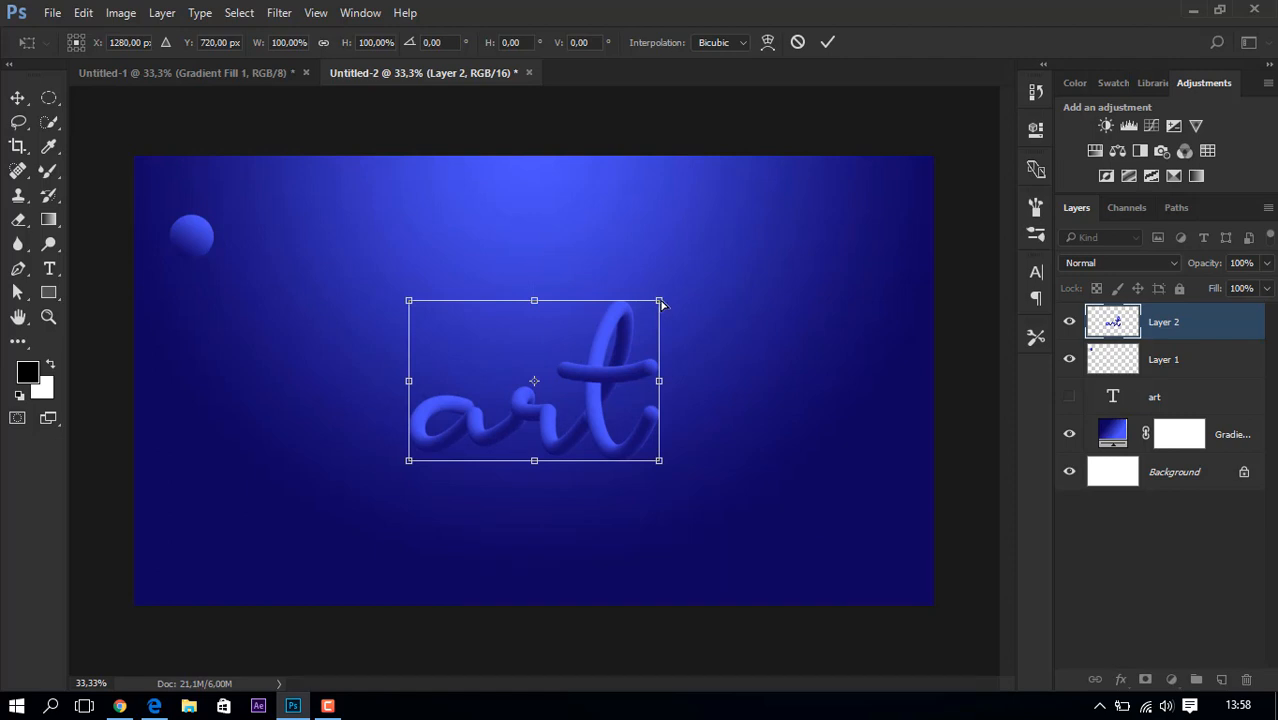
{"action": "left_click_drag", "start_coordinate": [660, 302], "coordinate": [685, 286]}
{"action": "key", "text": "Return"}
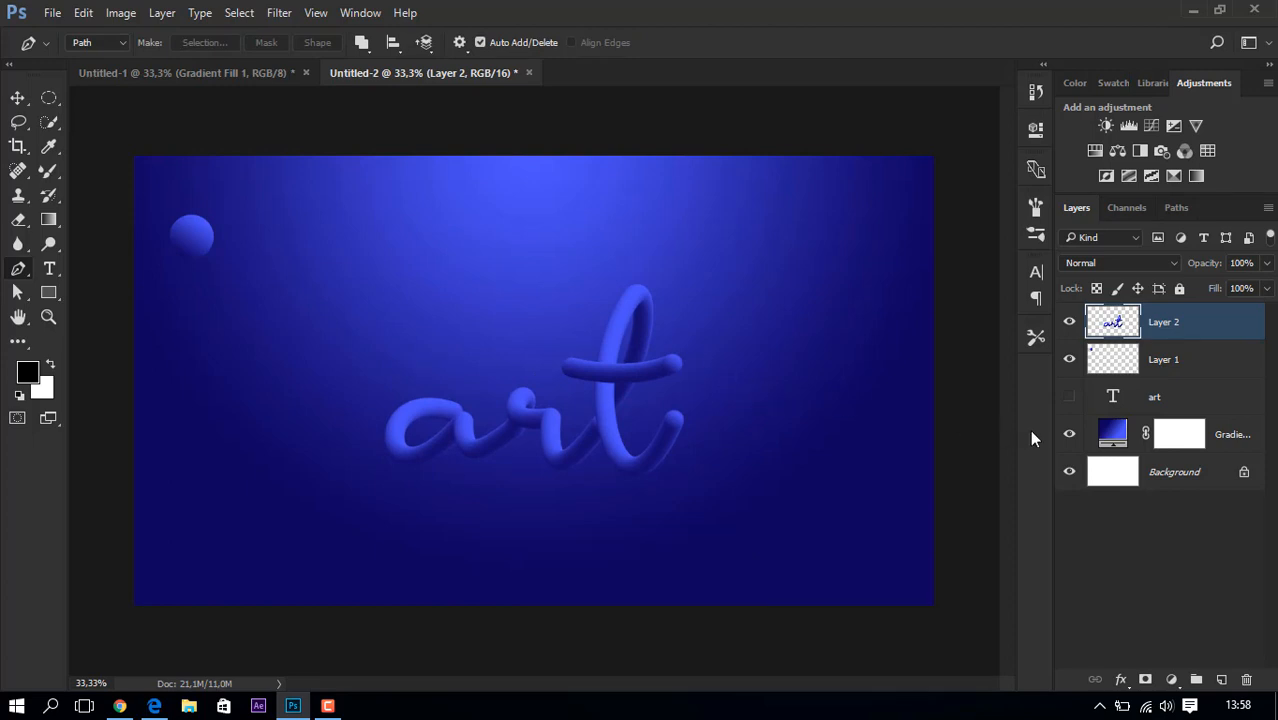
{"action": "left_click", "coordinate": [335, 708]}
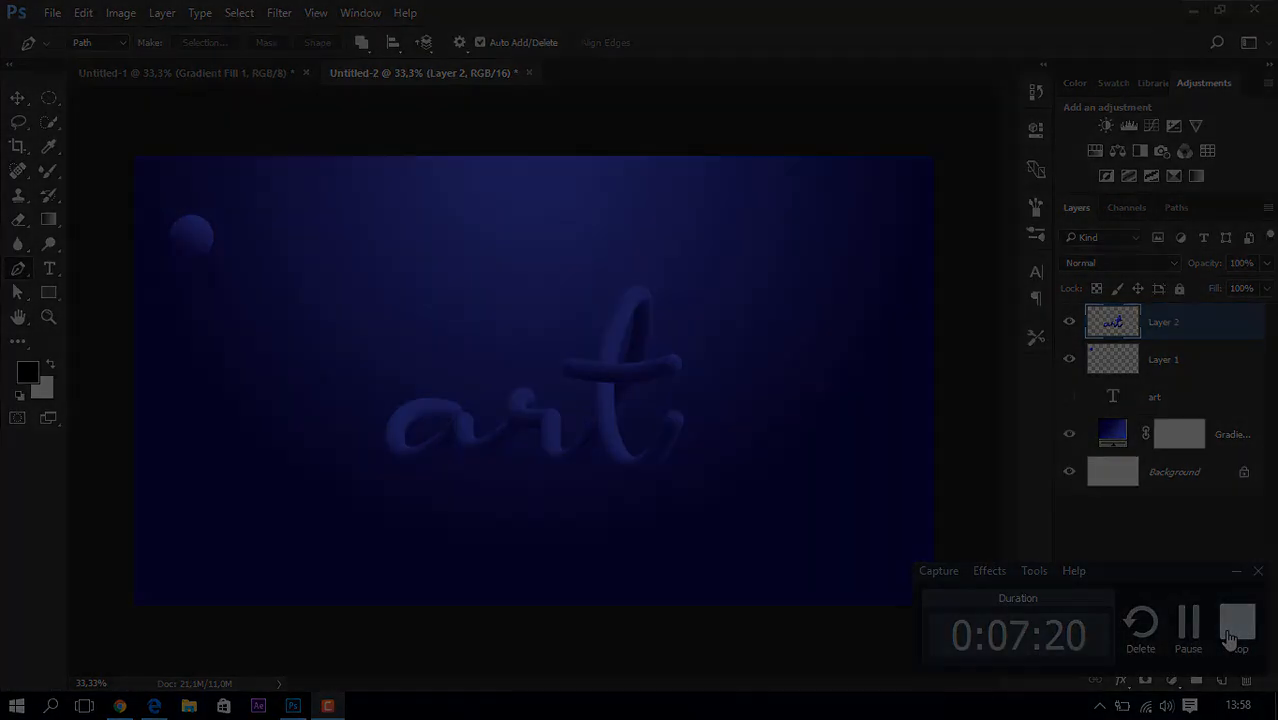